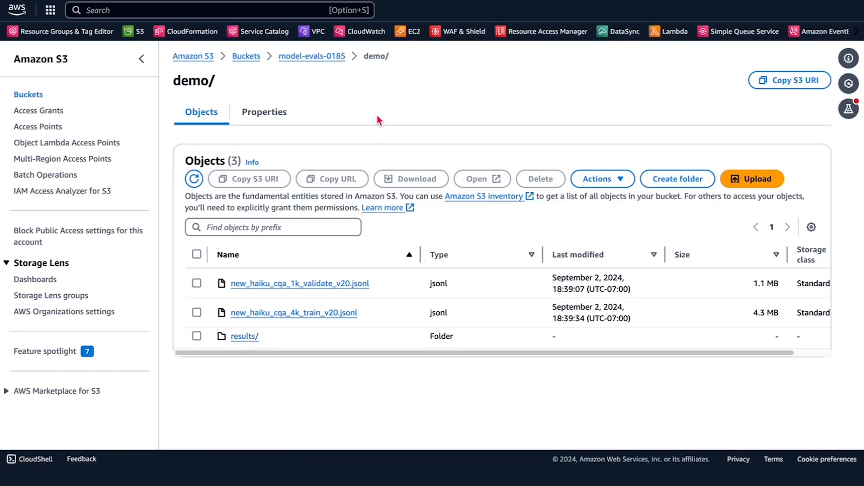
Step: Find the Amazon Bedrock service and open its list of custom models
click(262, 12)
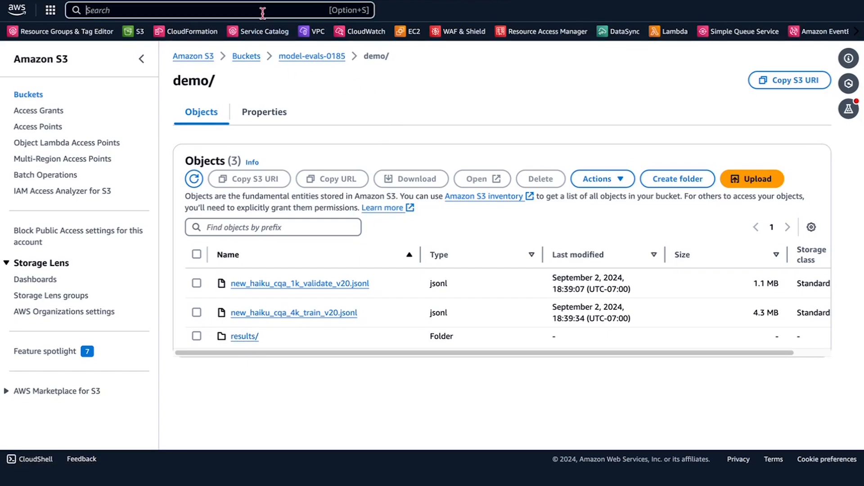
text(bedrock)
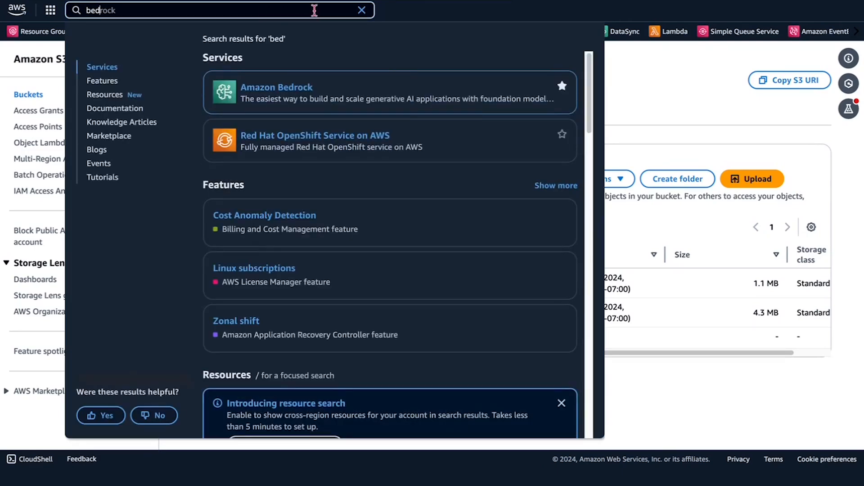
click(292, 87)
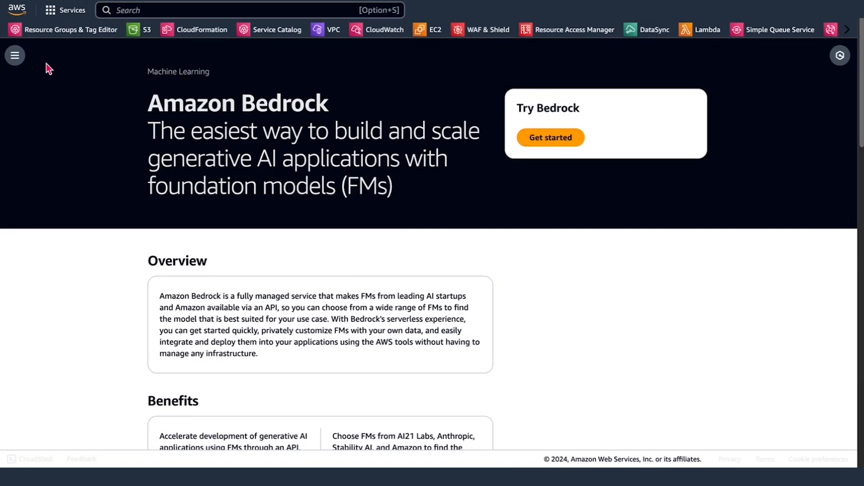
click(20, 59)
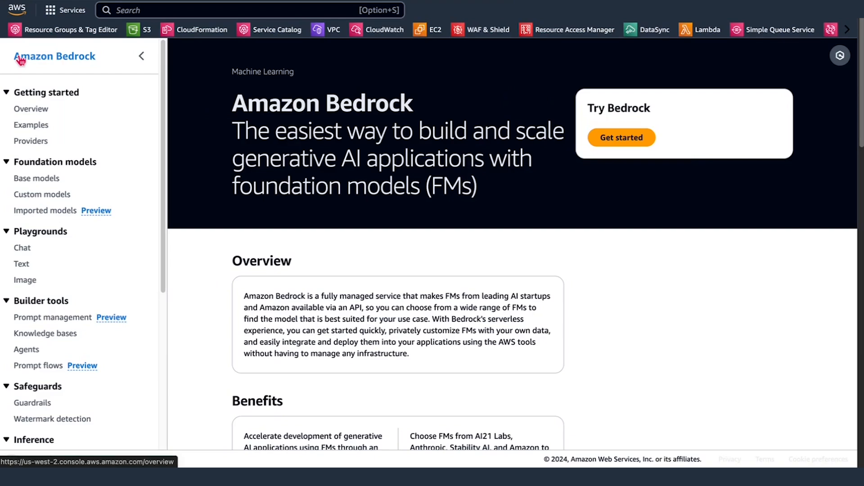
click(53, 197)
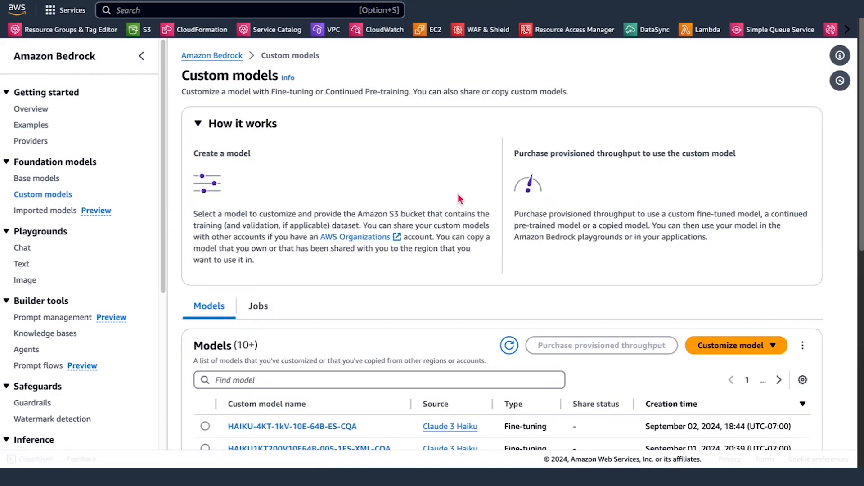
scroll(460, 199, down, 1)
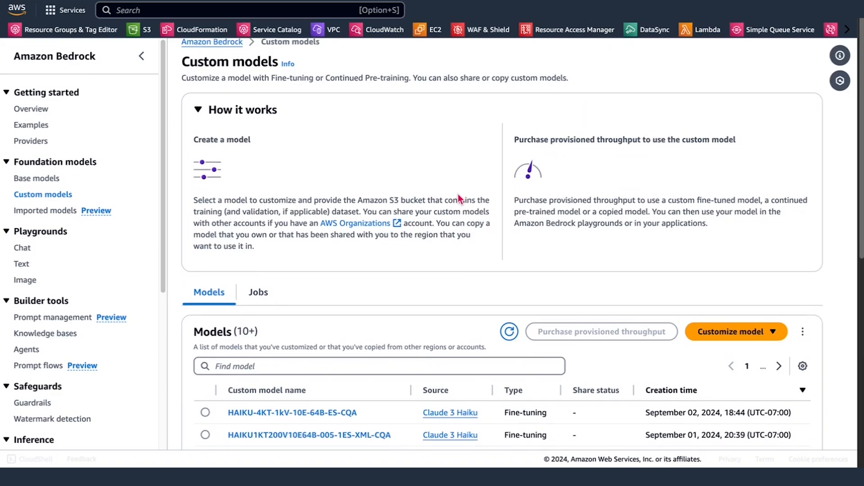
scroll(460, 199, up, 1)
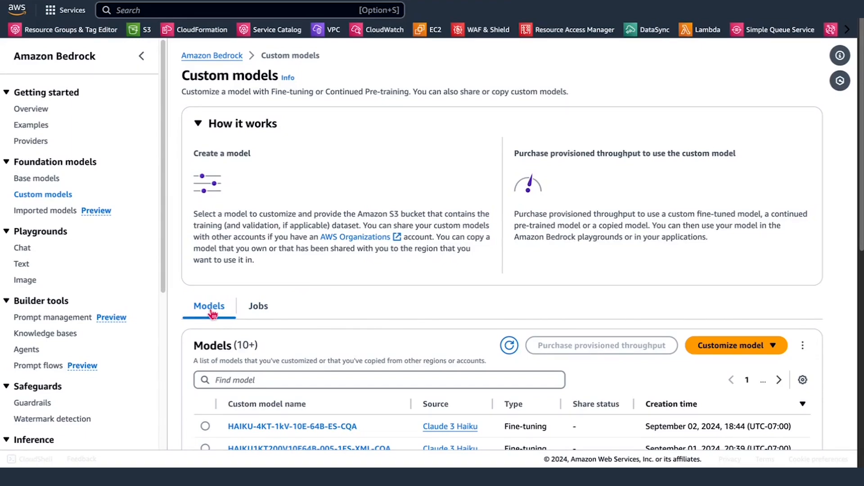
Step: Show the model customization jobs and start creating a fine-tuning job
click(255, 309)
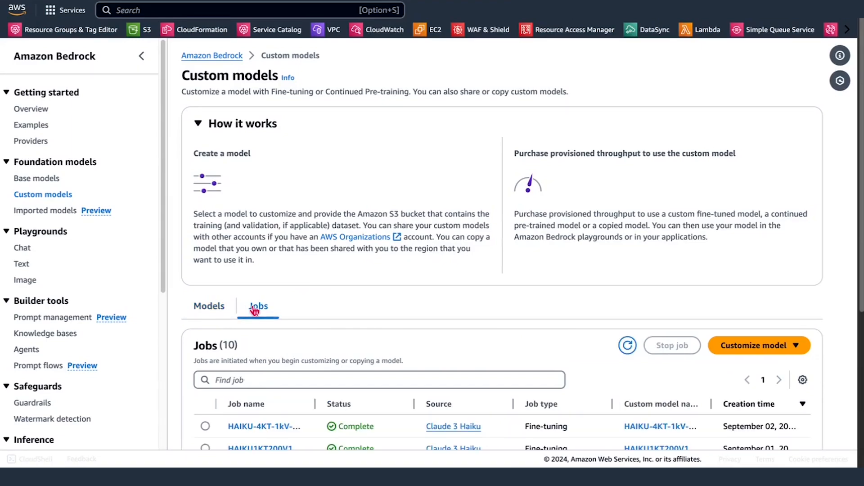
click(211, 311)
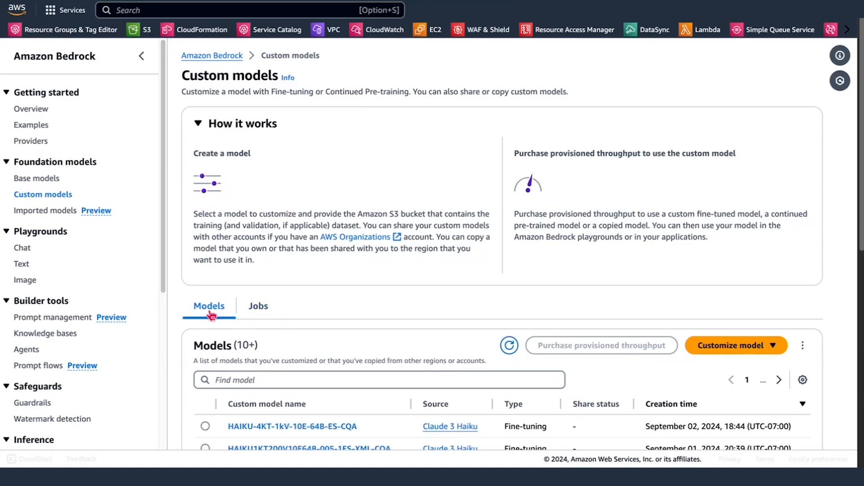
click(257, 308)
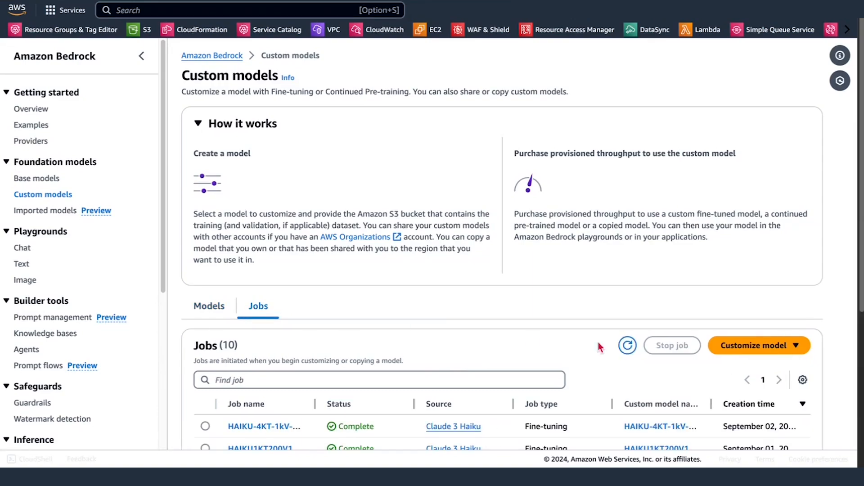
click(742, 347)
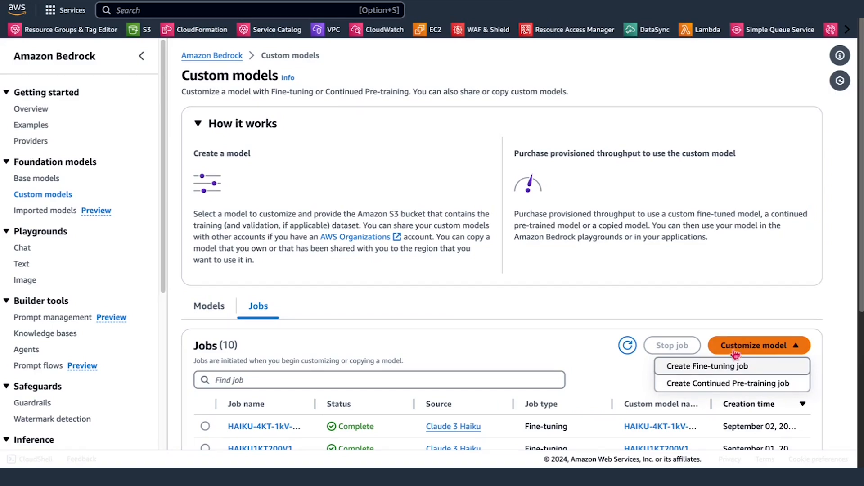
click(725, 366)
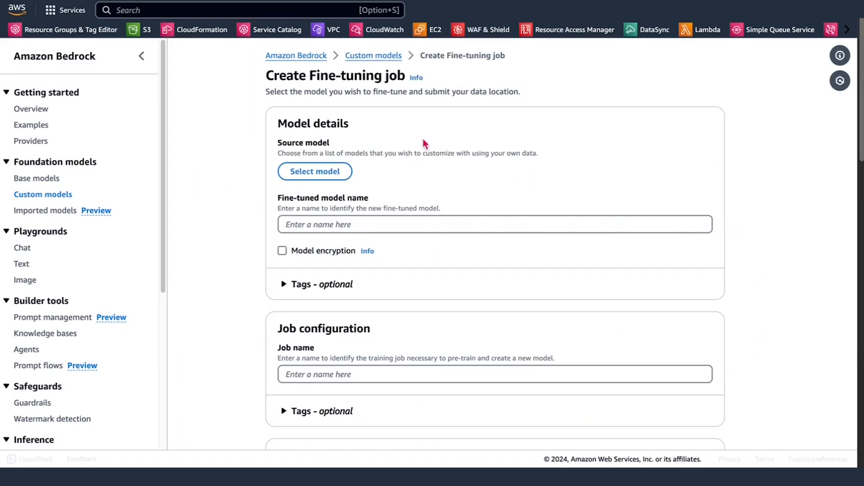
Step: Set Anthropic's Claude 3 Haiku v1 as the source model for the fine-tuning job
click(320, 175)
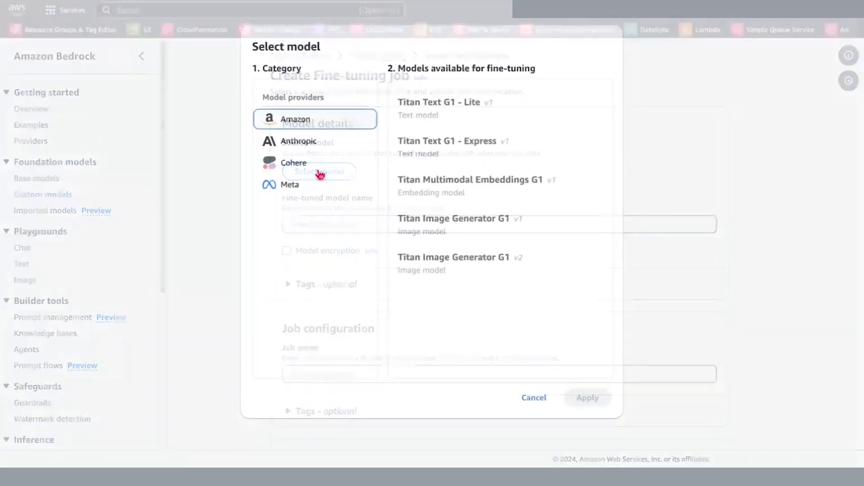
click(304, 147)
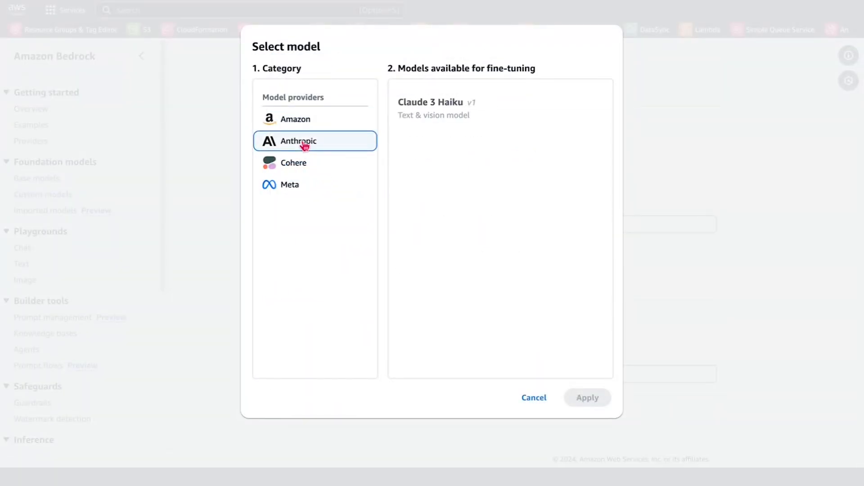
click(478, 127)
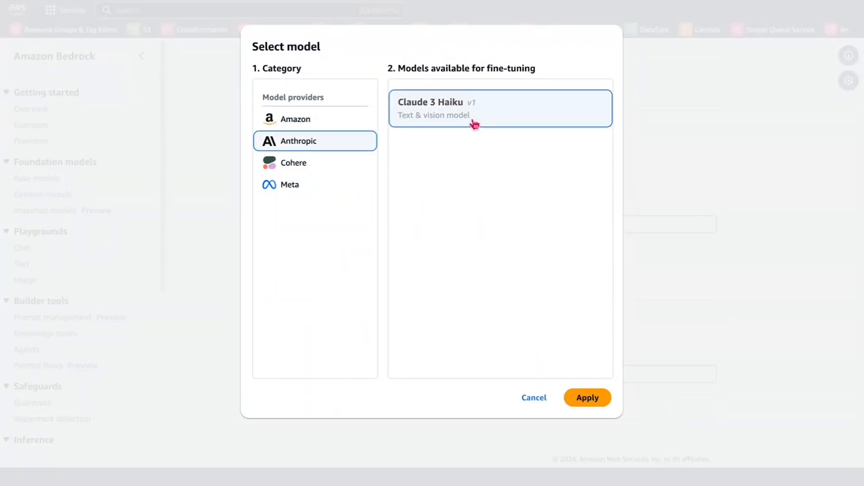
click(583, 397)
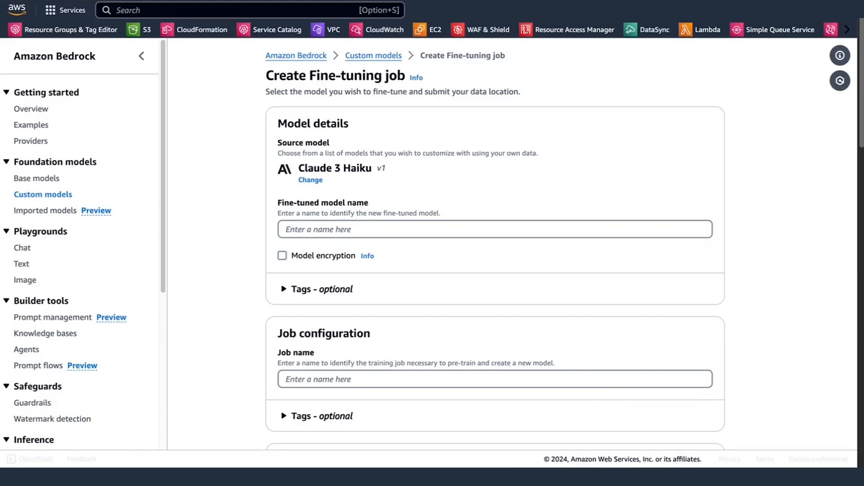
Step: Name the fine-tuned model HAIKU-4KT-1kV-10E-64B-ES-CQA-v2
click(446, 226)
key(Down)
key(Return)
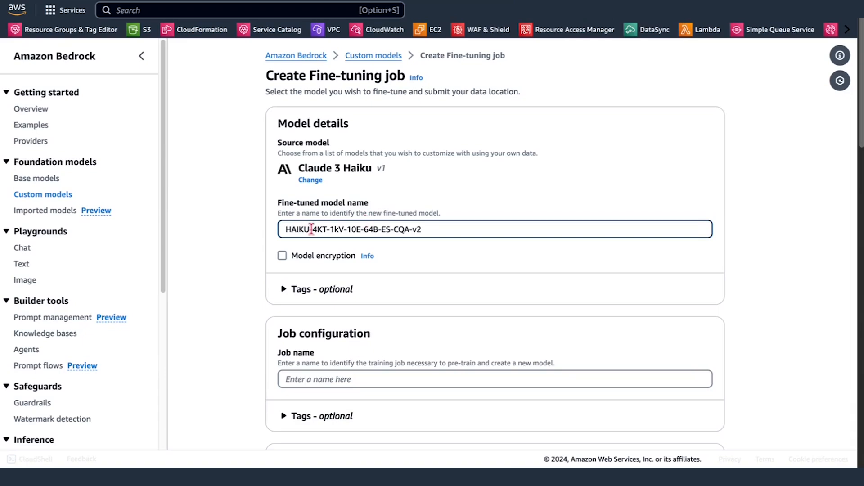
drag(311, 229, 328, 229)
Step: Copy the fine-tuned model name into the job name and append -J, giving HAIKU-4KT-1kV-10E-64B-ES-CQA-v2-J
scroll(443, 226, down, 1)
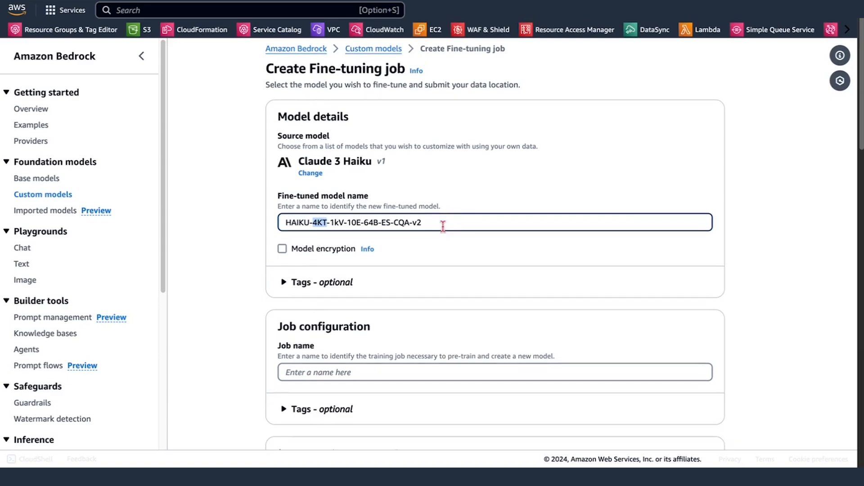
double_click(441, 203)
triple_click(441, 203)
key(super+c)
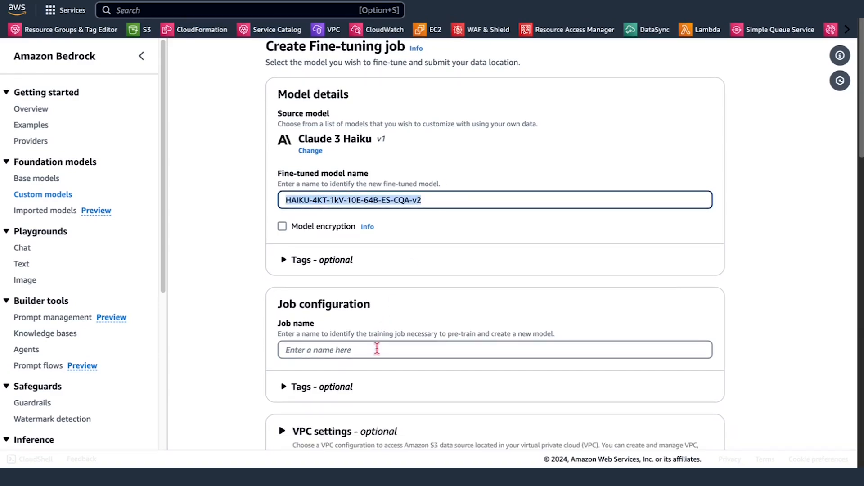
click(377, 350)
key(super+v)
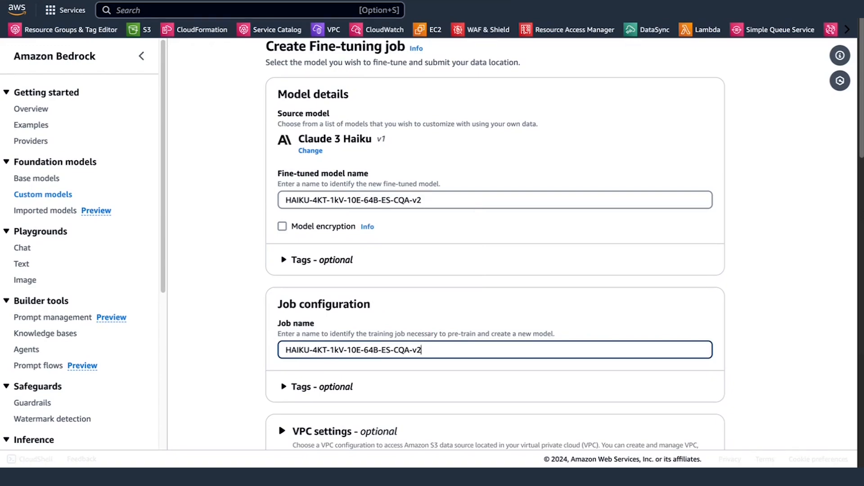
text(-J)
Step: Set the training input data to new_haiku_cqa_4k_train_v20.jsonl from the demo folder of the model-evals-0185 S3 bucket
scroll(597, 326, down, 2)
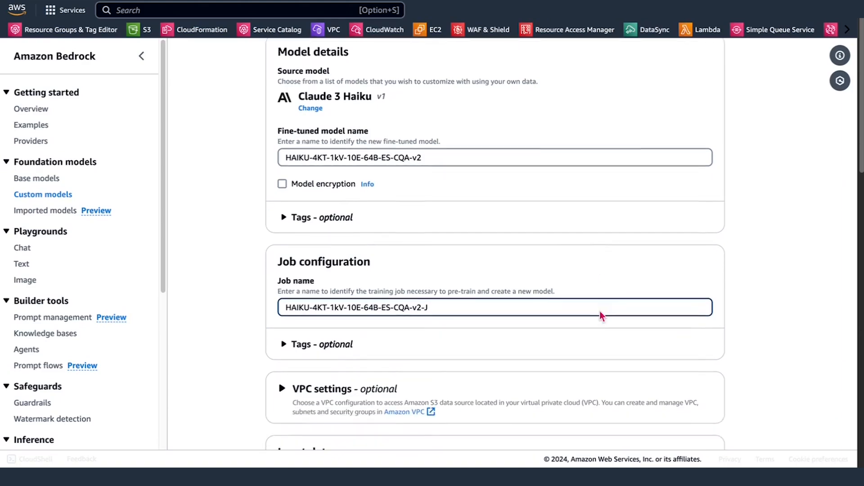
scroll(603, 317, down, 5)
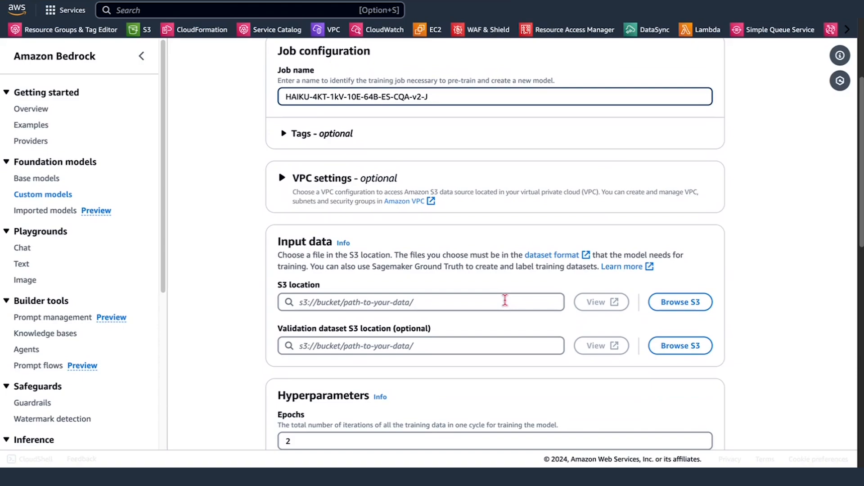
click(671, 304)
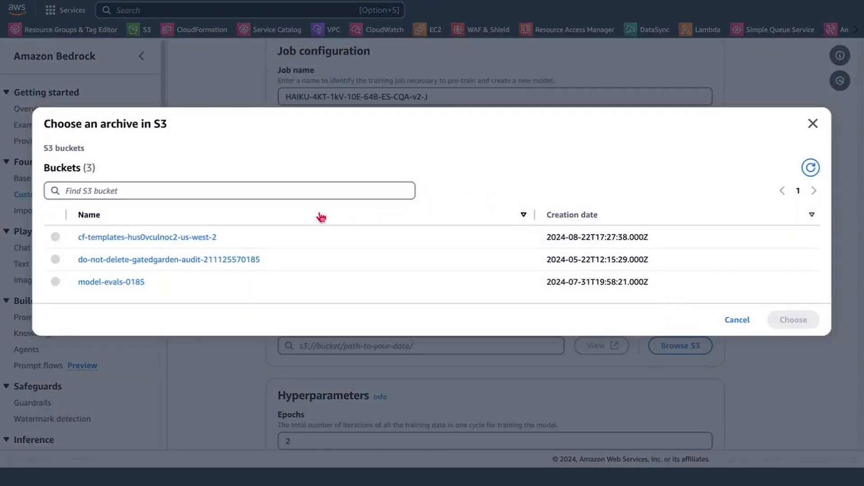
click(136, 283)
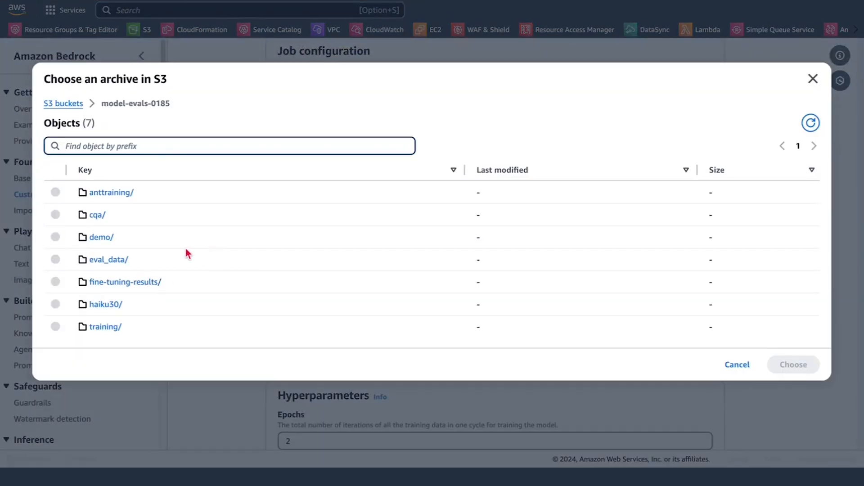
click(112, 241)
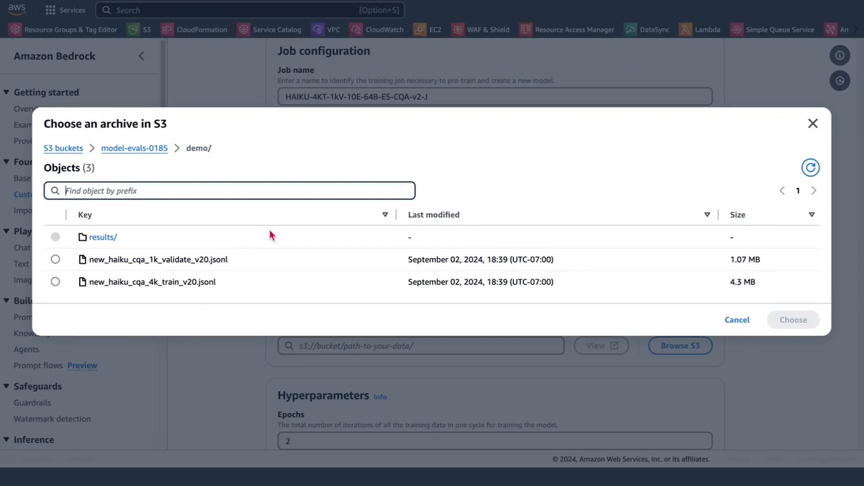
click(55, 282)
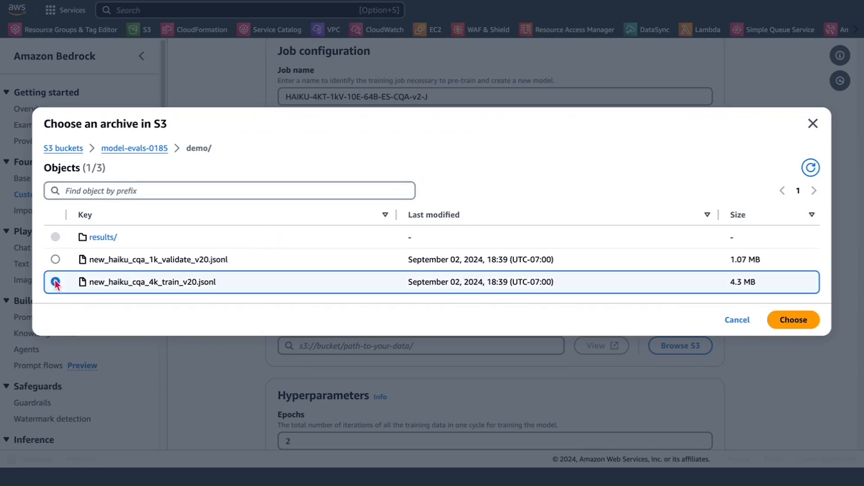
click(780, 318)
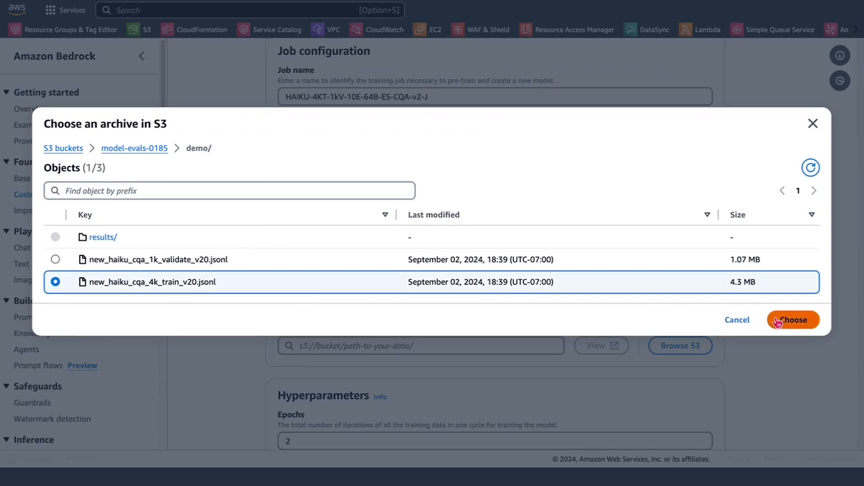
Step: Set the validation dataset to new_haiku_cqa_1k_validate_v20.jsonl from the demo folder of the model-evals-0185 S3 bucket
scroll(778, 323, down, 1)
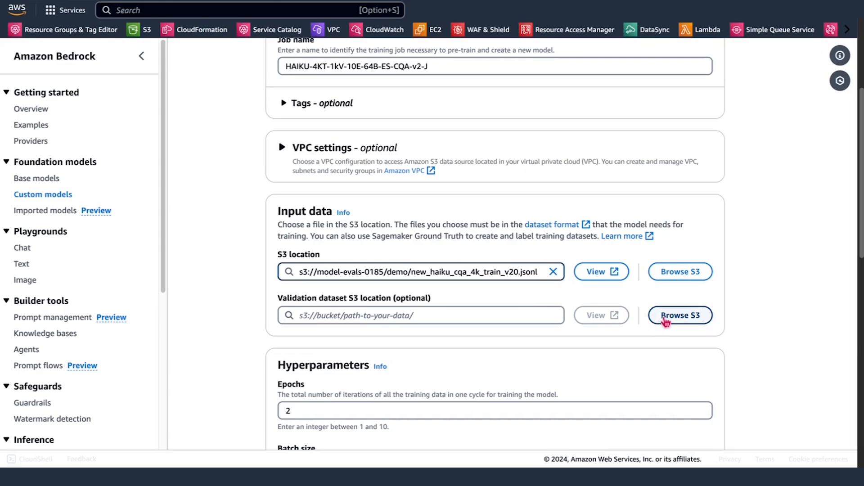
click(665, 319)
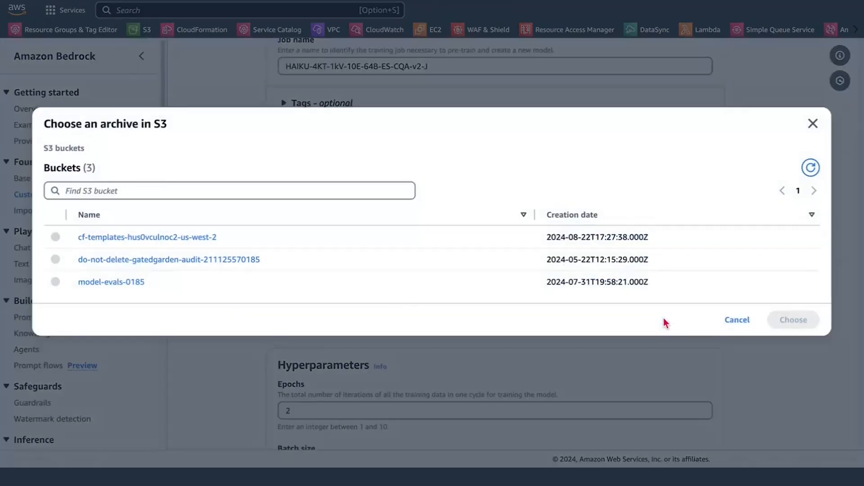
click(135, 283)
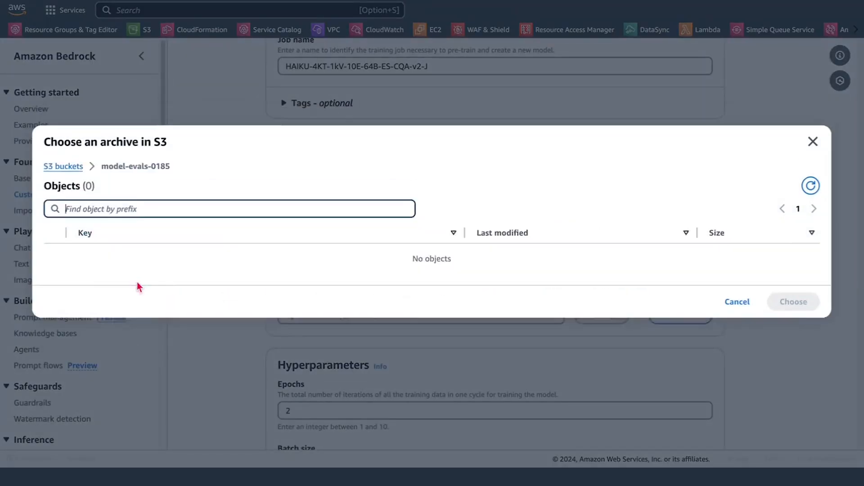
click(102, 237)
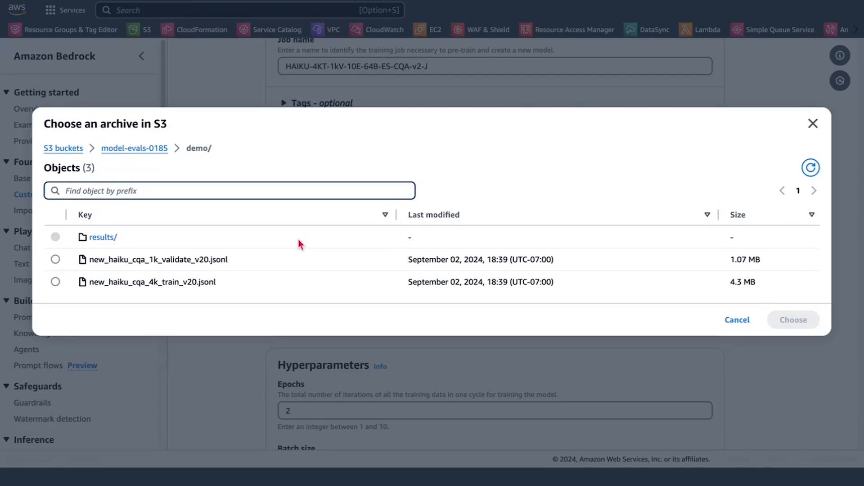
click(55, 260)
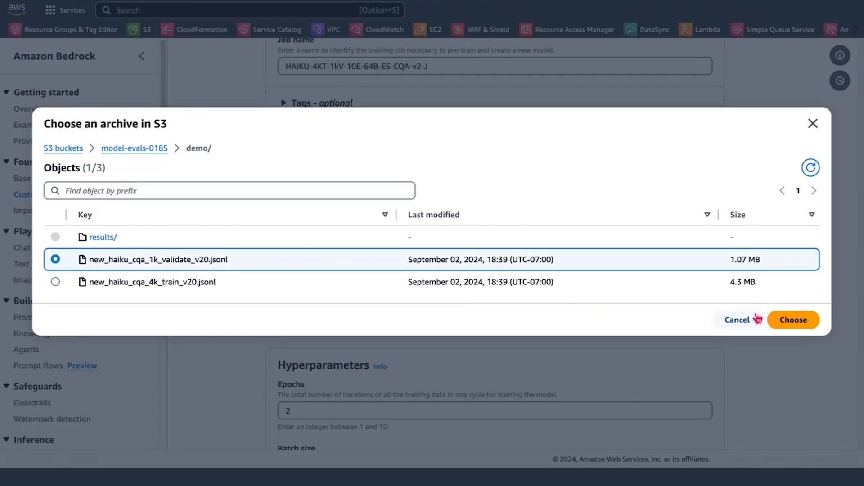
click(794, 319)
Step: Set the fine-tuning hyperparameters to 10 epochs and a batch size of 64
scroll(697, 335, down, 5)
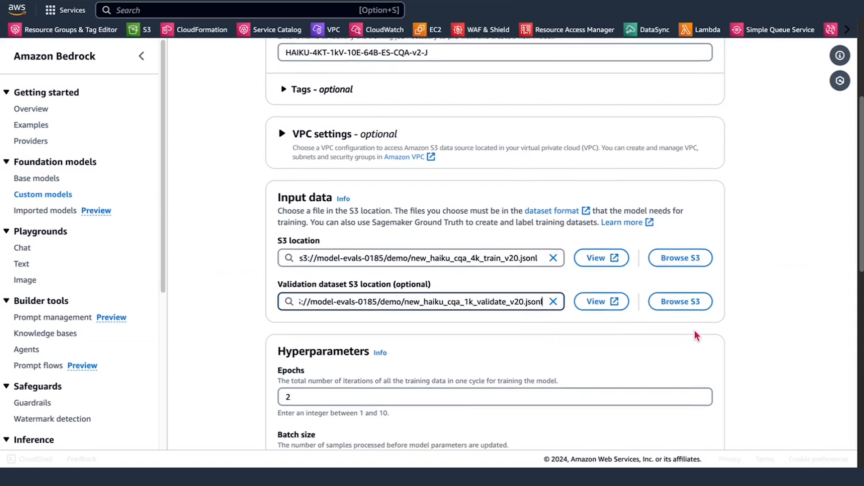
scroll(695, 336, down, 1)
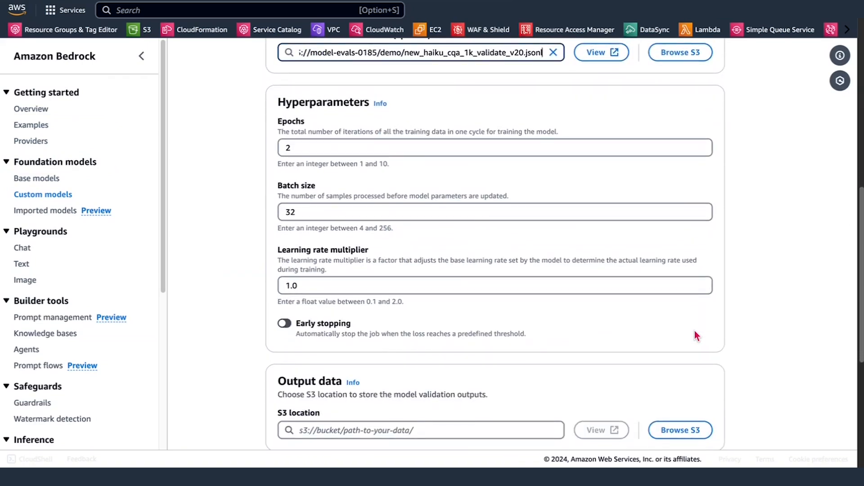
scroll(695, 333, down, 1)
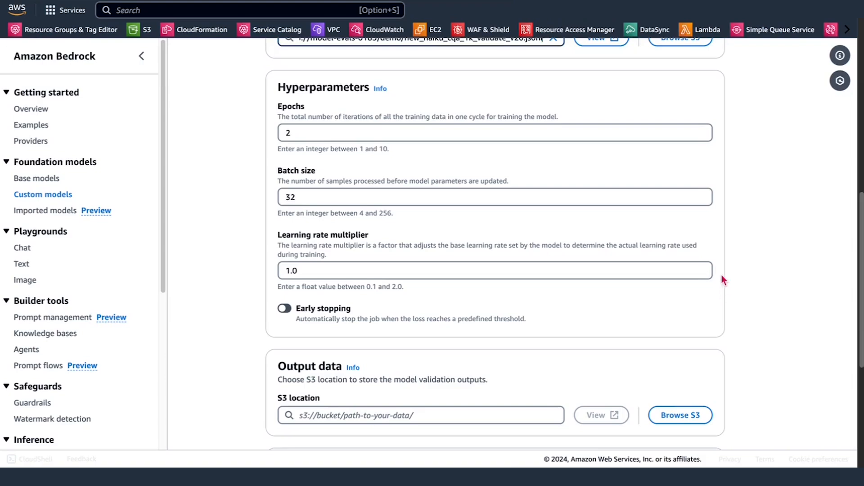
click(561, 132)
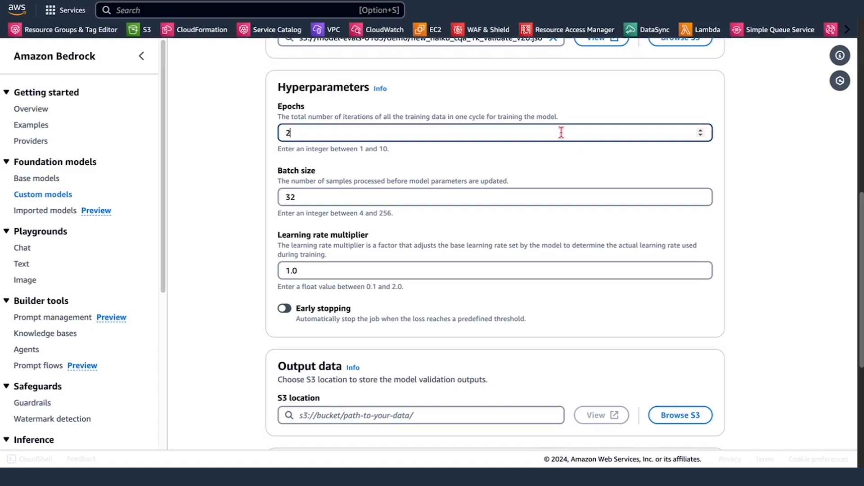
key(BackSpace)
text(10)
click(584, 199)
double_click(583, 199)
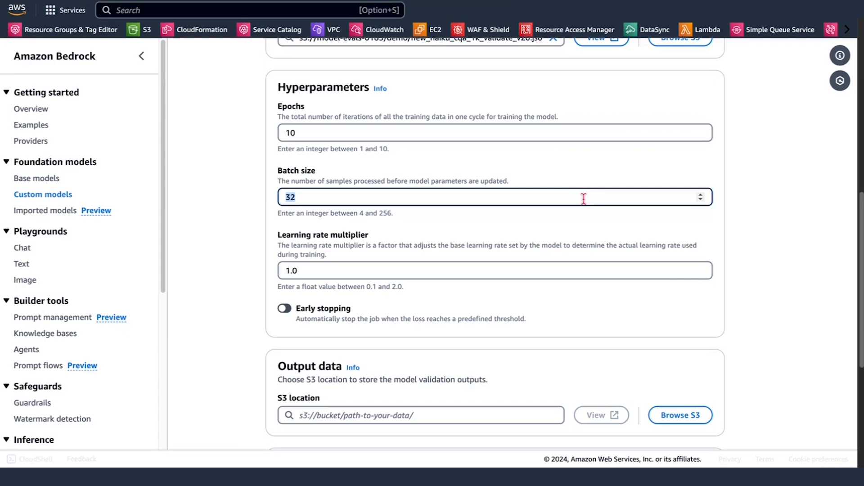
text(64)
Step: Enable early stopping for the fine-tuning job, keeping the default learning rate multiplier
scroll(630, 238, down, 1)
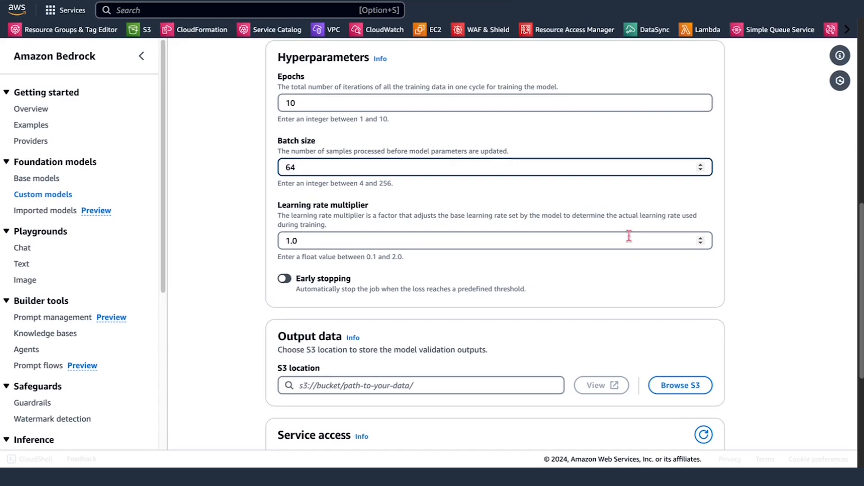
click(629, 236)
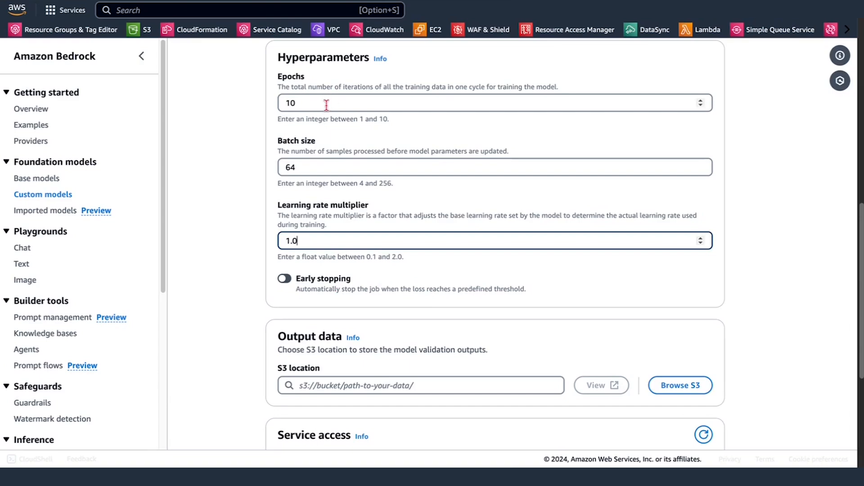
click(284, 279)
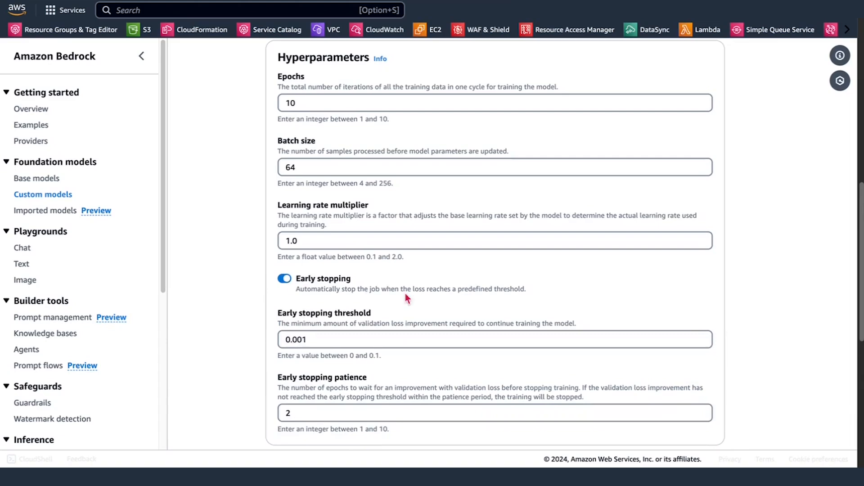
Step: Set the output data location to the results folder inside demo in the model-evals-0185 S3 bucket
scroll(419, 301, down, 1)
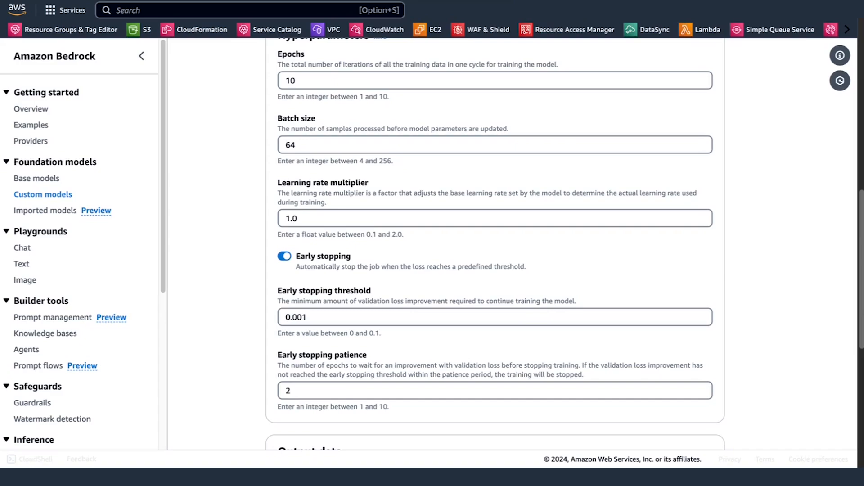
scroll(244, 355, down, 5)
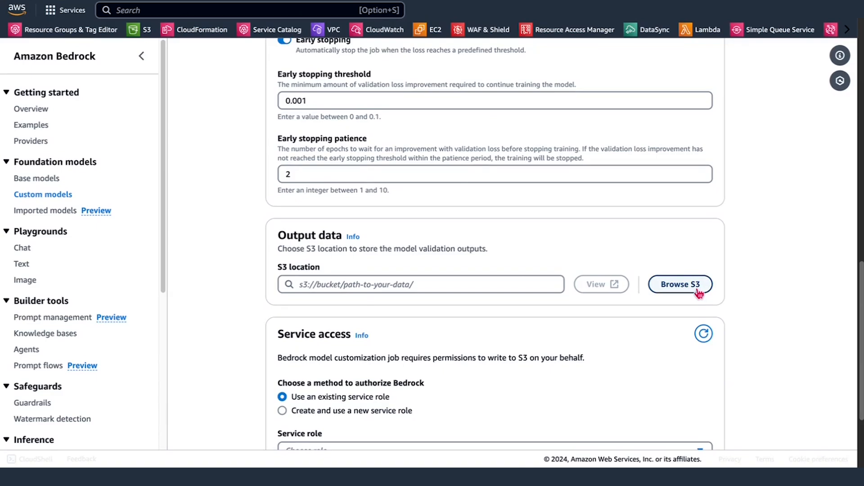
click(680, 285)
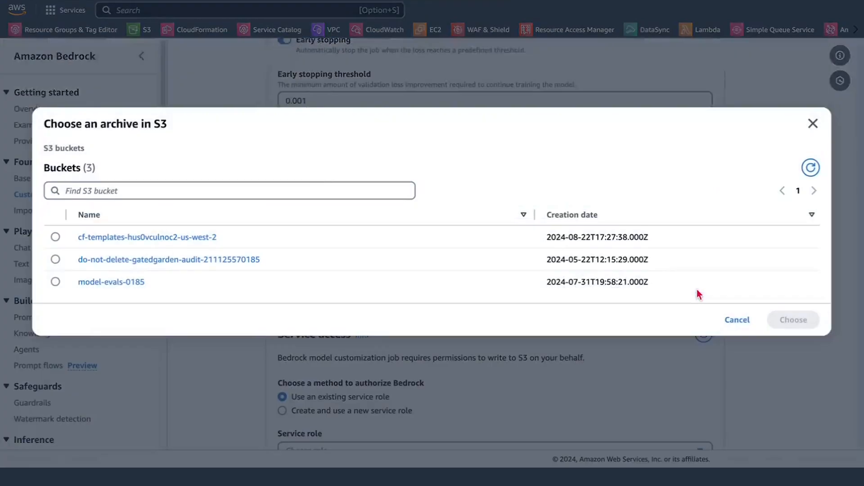
click(130, 282)
click(105, 238)
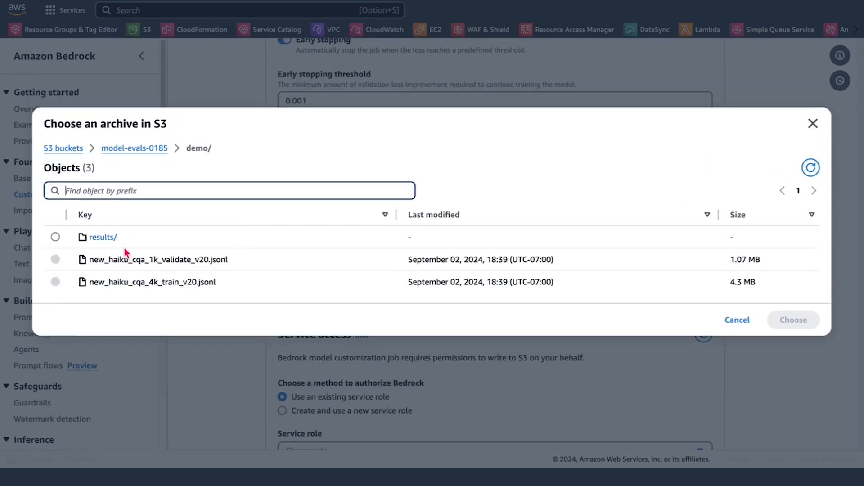
click(56, 237)
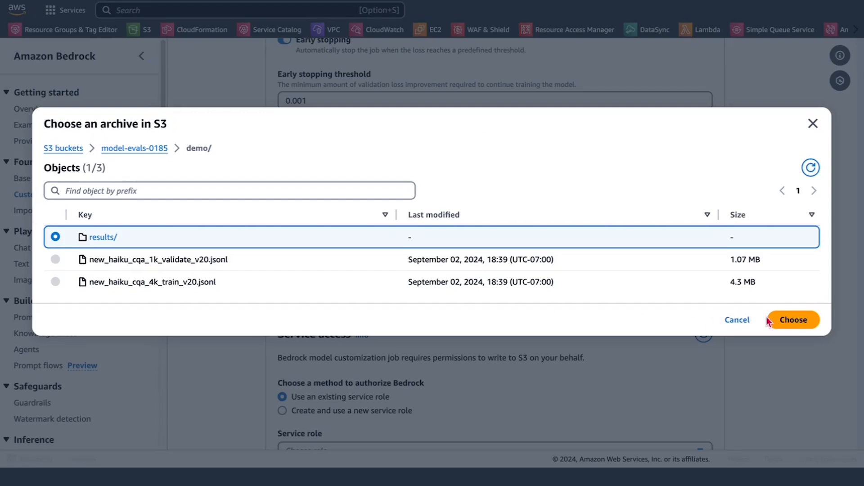
click(792, 322)
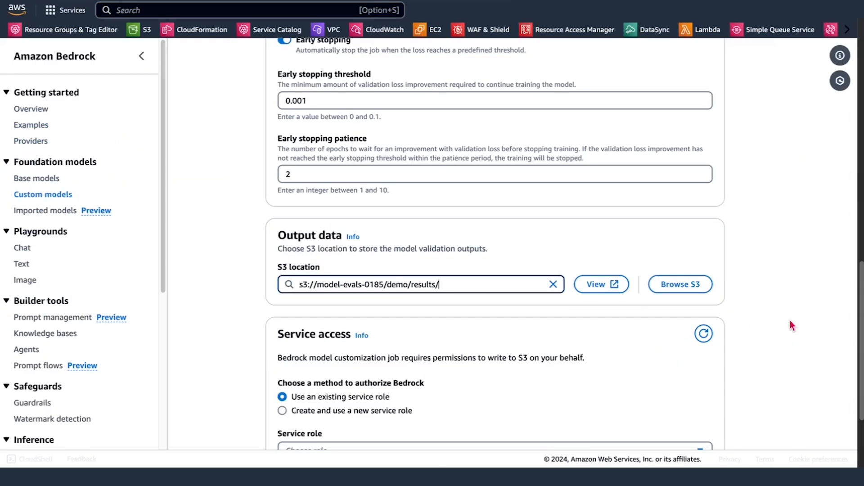
Step: Authorize Bedrock with the existing service role BedrockFineTuningRolev4 and create the fine-tuning job
scroll(791, 322, down, 3)
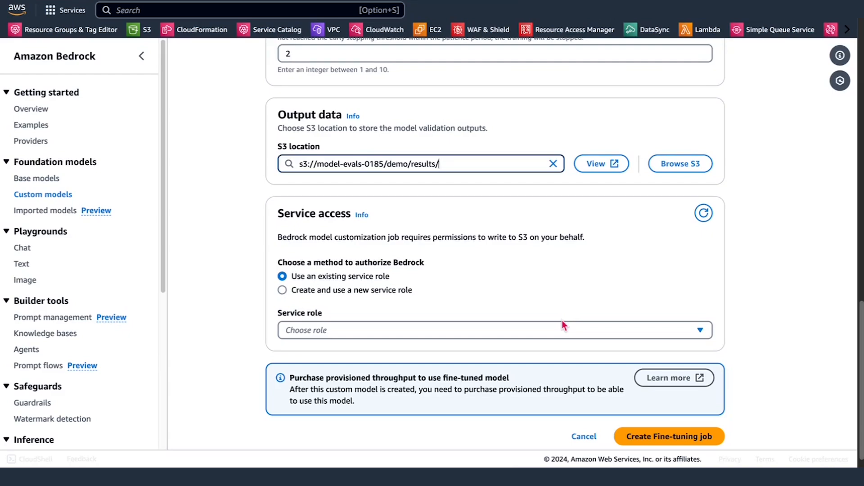
click(401, 292)
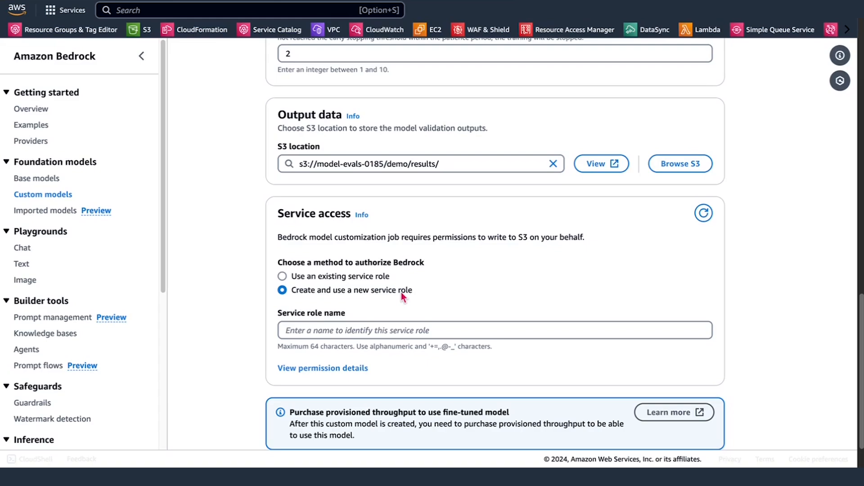
click(374, 280)
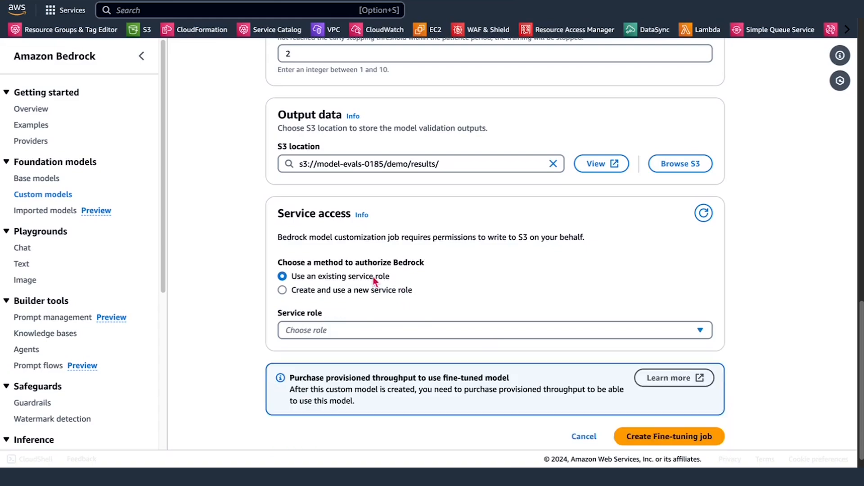
click(626, 330)
click(382, 309)
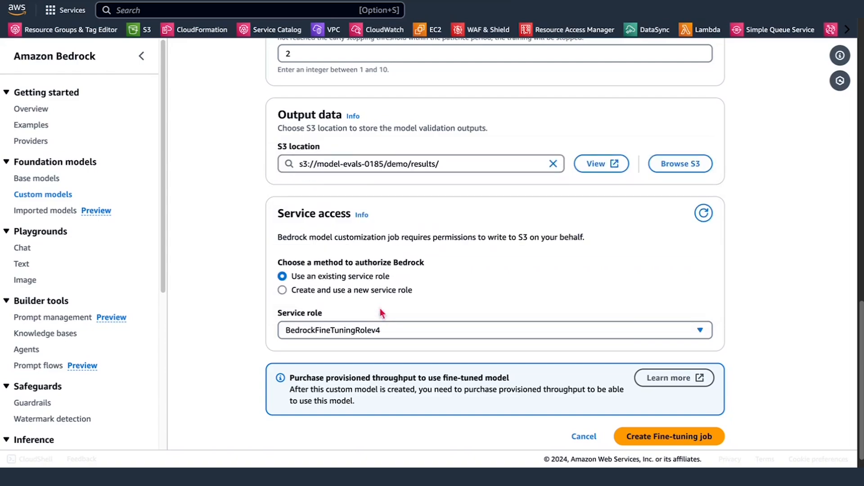
scroll(765, 294, down, 1)
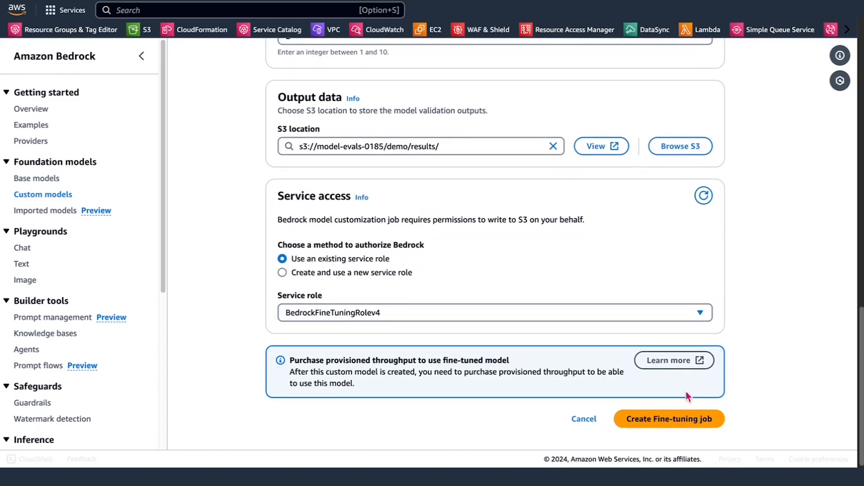
click(679, 424)
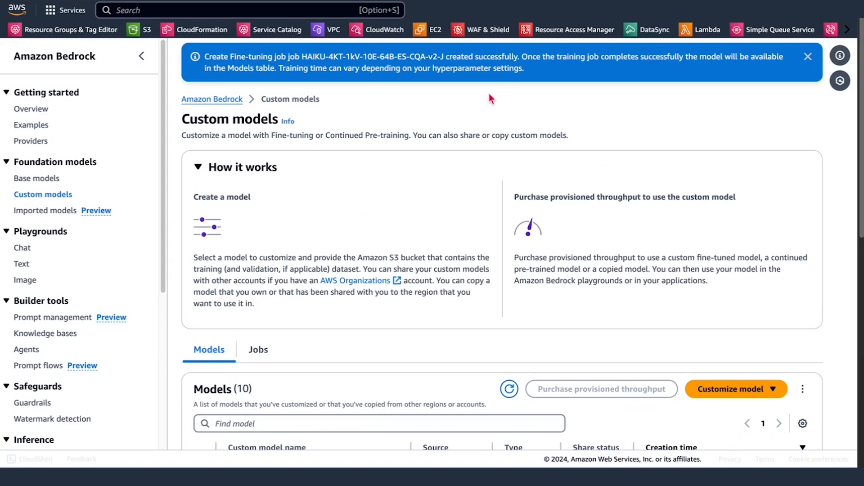
Step: Show the custom model jobs, widen the Job name column and check the training status of the submitted job
scroll(508, 287, down, 2)
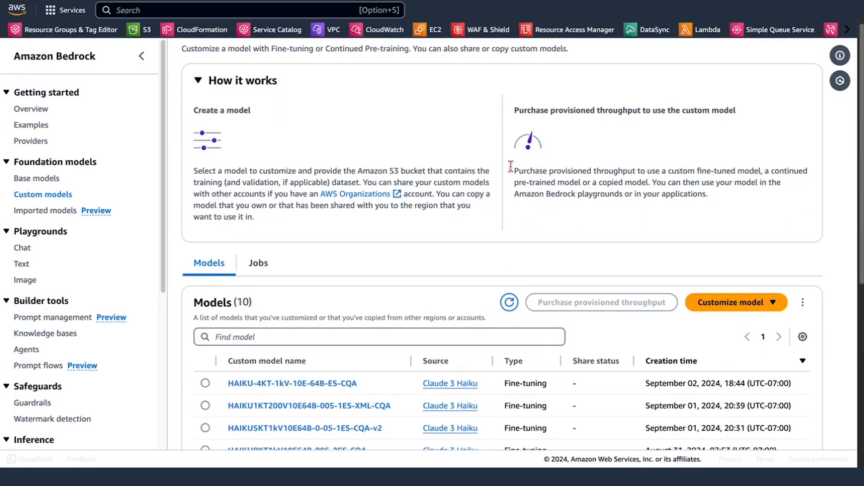
click(270, 261)
scroll(396, 295, down, 2)
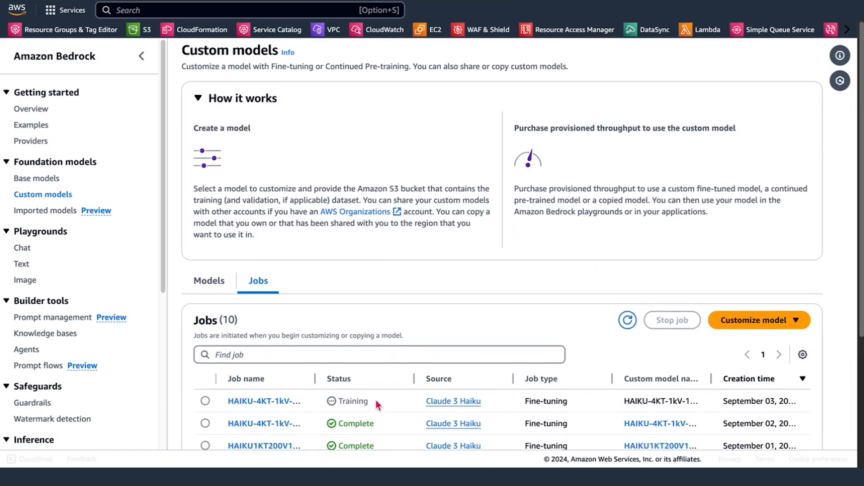
drag(315, 383, 372, 383)
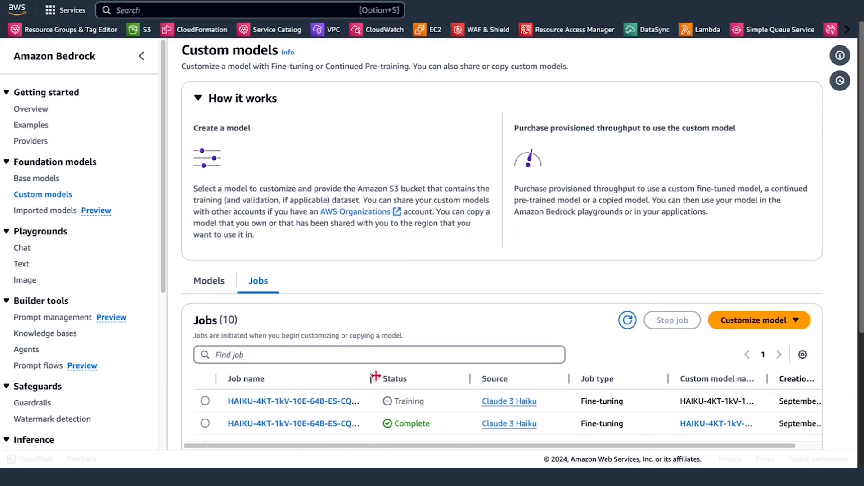
scroll(373, 378, down, 2)
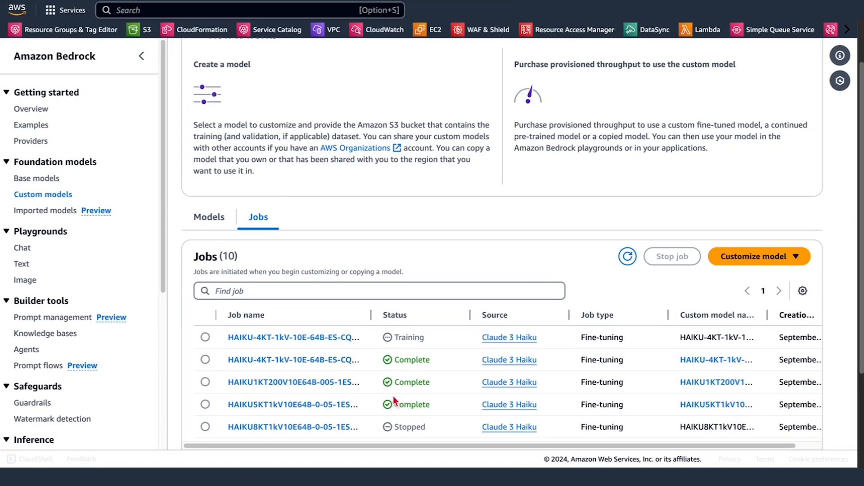
scroll(450, 289, up, 2)
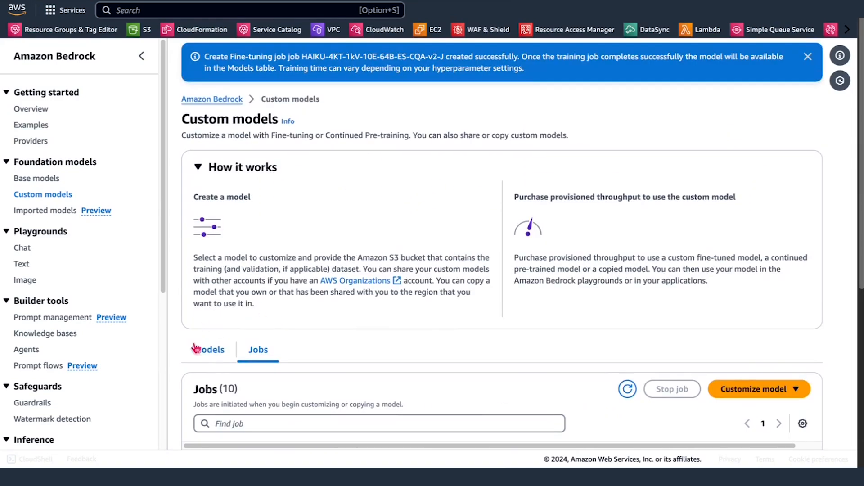
Step: Start purchasing provisioned throughput for the custom model HAIKU-4KT-1kV-10E-64B-ES-CQA
click(208, 350)
scroll(446, 249, down, 5)
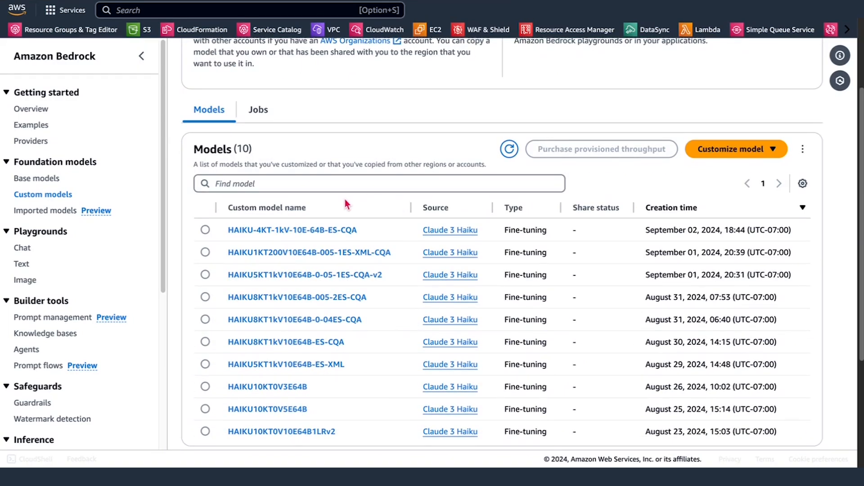
click(205, 231)
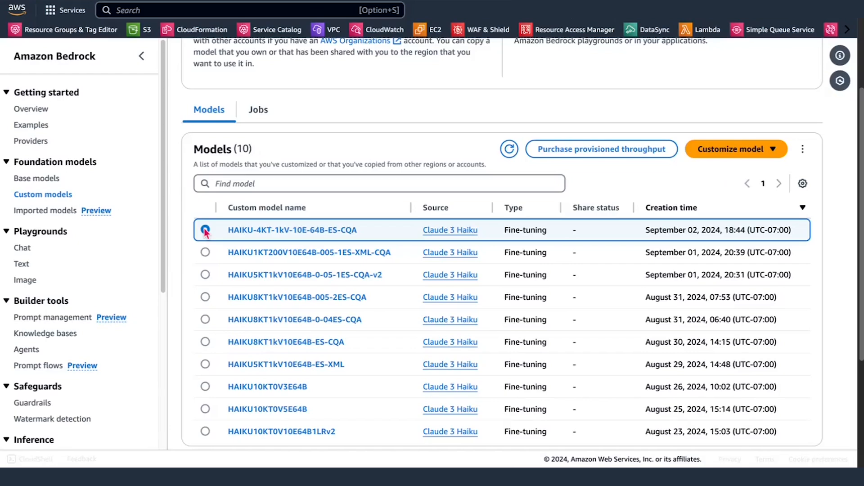
click(592, 155)
Step: Name the provisioned throughput HAIKU-4KT-1kV-10E-64B-ES-CQA-v2-PT
click(508, 146)
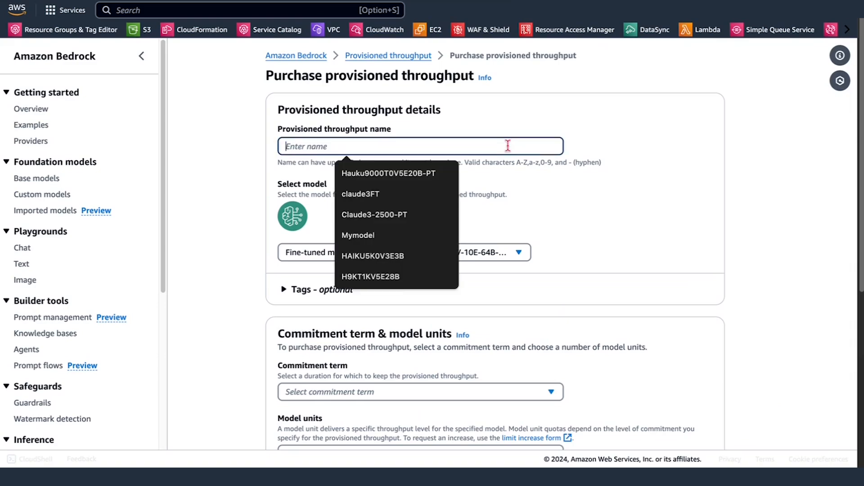
text(HAIKU-4KT-1kV-10E-64B-ES-CQA)
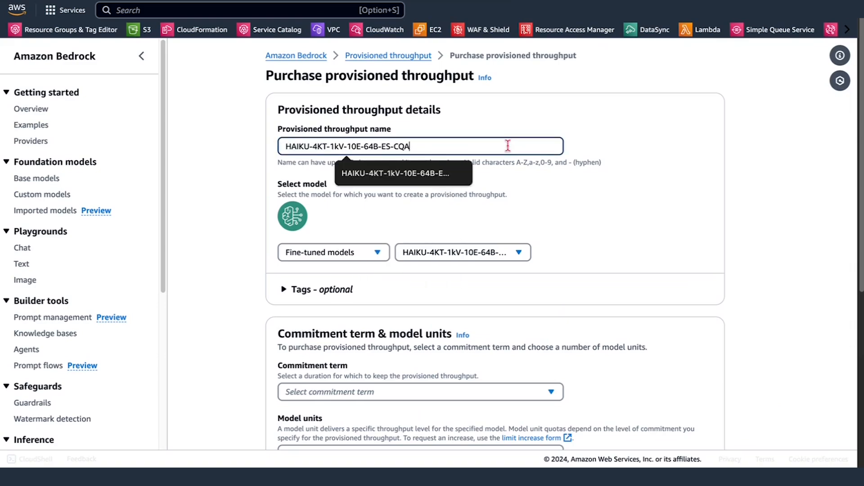
text(-v)
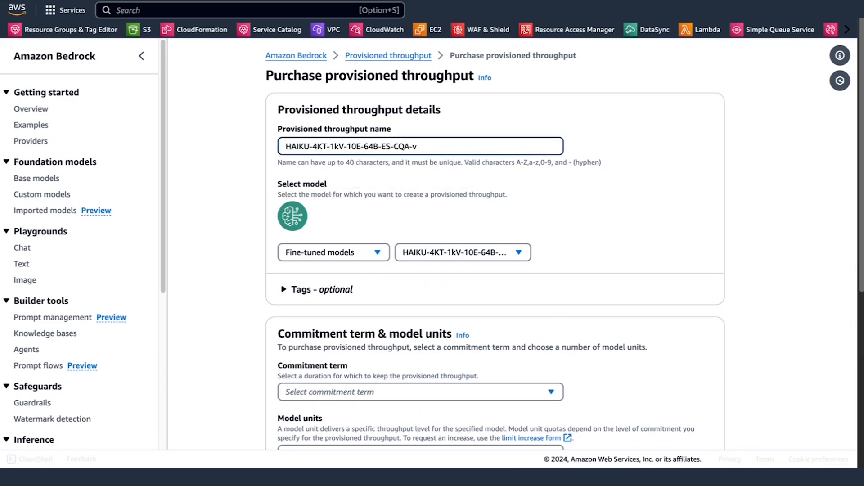
text(2-PT)
Step: Set the commitment term of the provisioned throughput to No commitment
scroll(619, 204, down, 2)
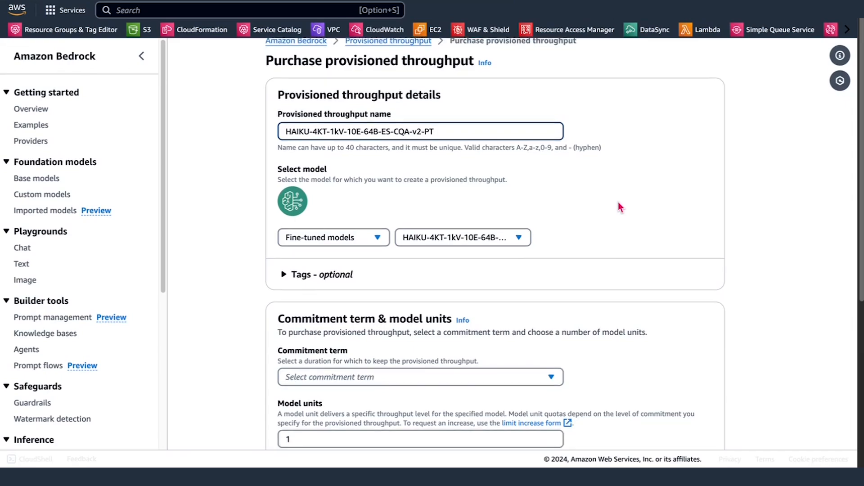
scroll(618, 205, down, 5)
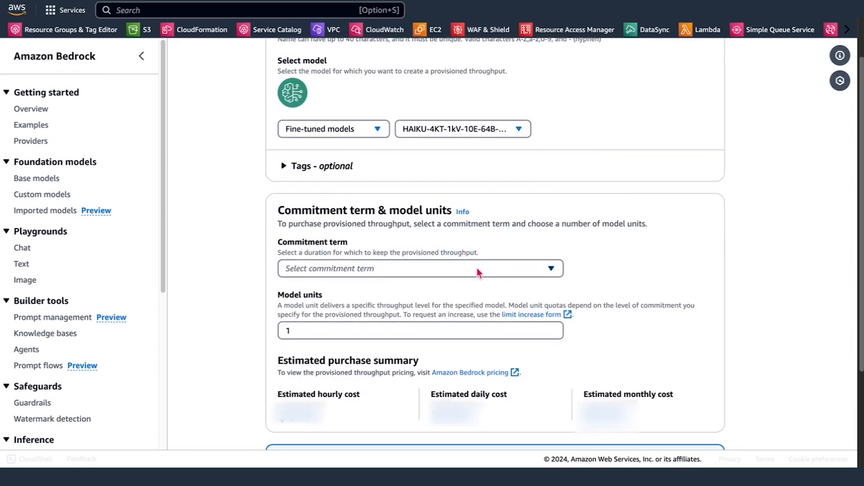
click(481, 273)
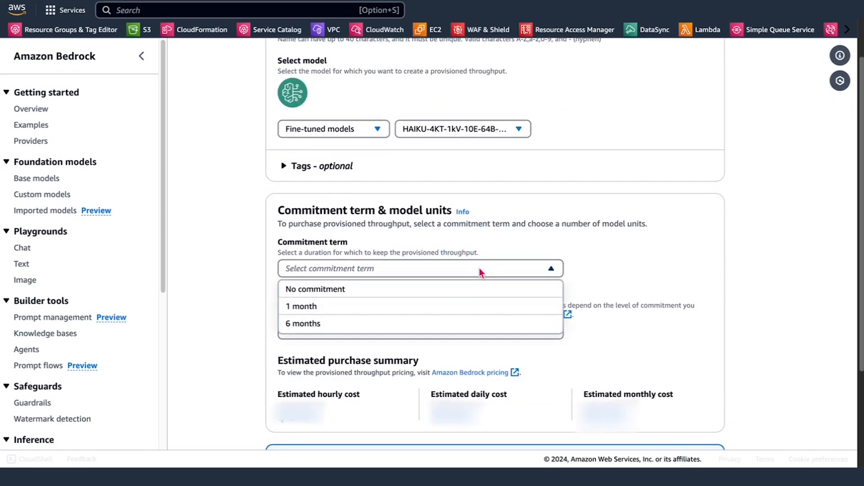
click(452, 291)
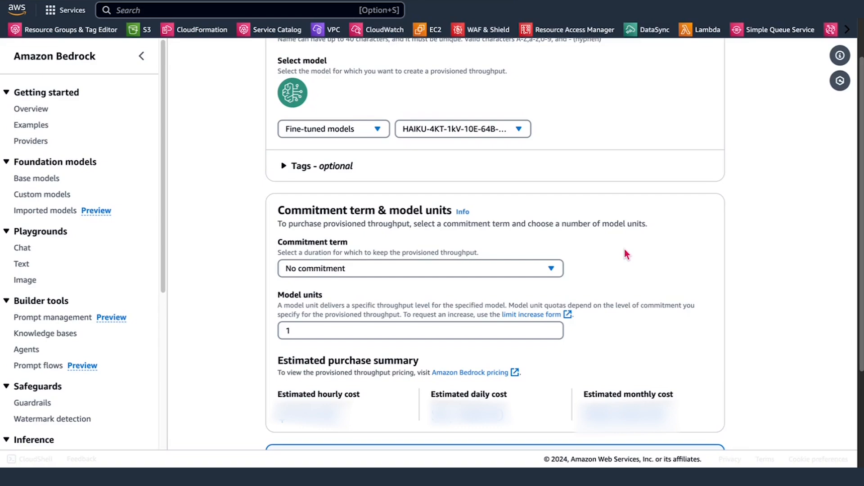
click(532, 273)
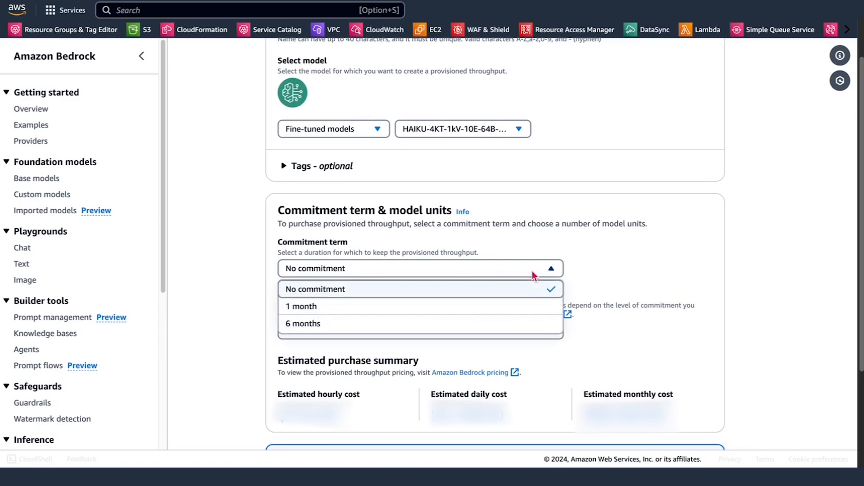
click(533, 273)
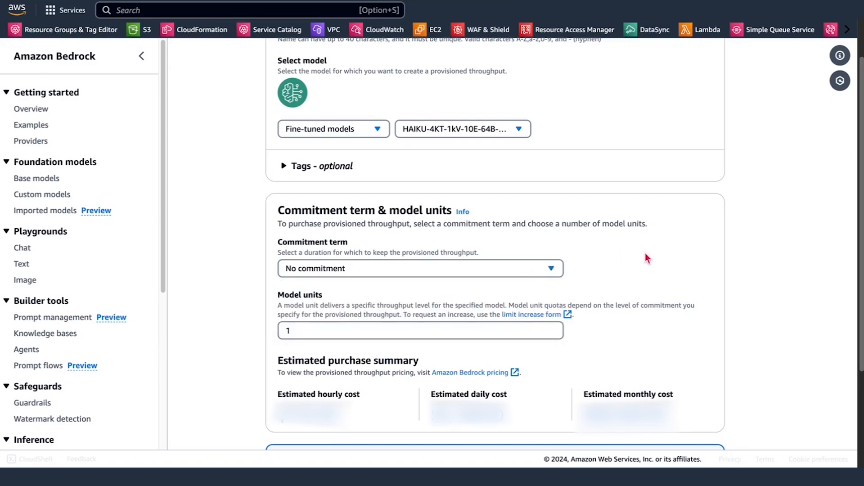
Step: Purchase the provisioned throughput, acknowledging hourly no-commitment billing, and open the details of the existing HAIKU-4KT-1kV-10E-64B-ES-CQA-PT throughput
scroll(645, 253, down, 2)
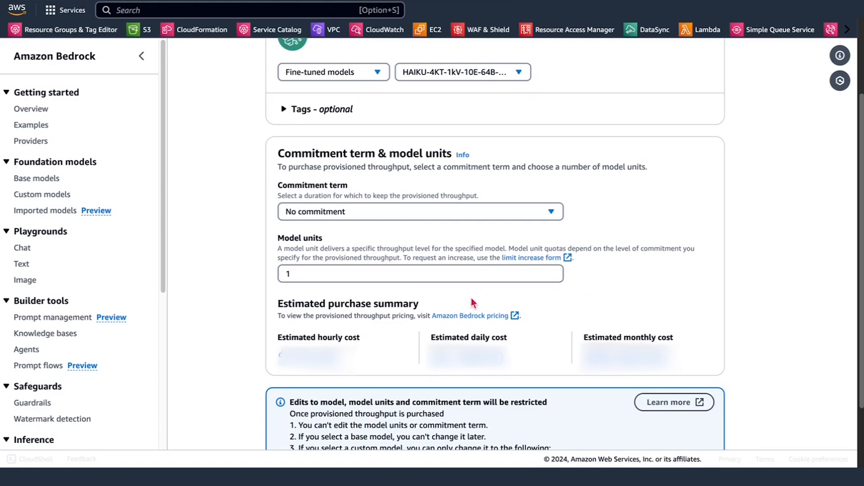
scroll(666, 255, down, 2)
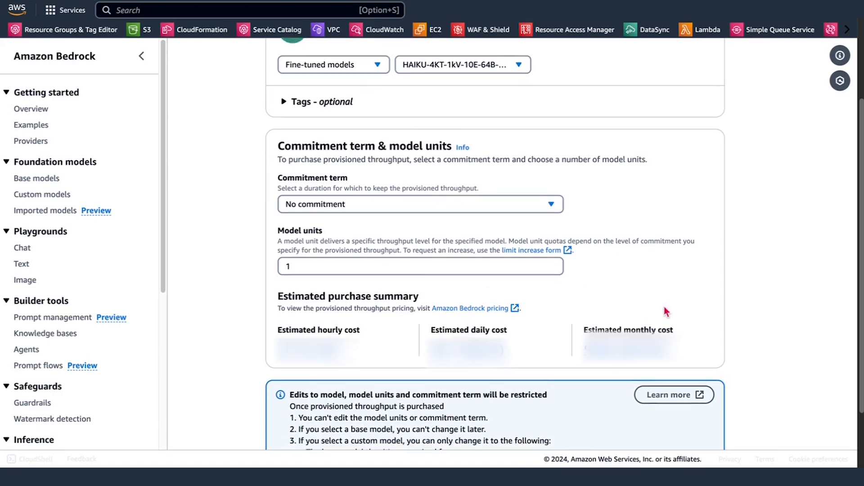
scroll(667, 314, down, 1)
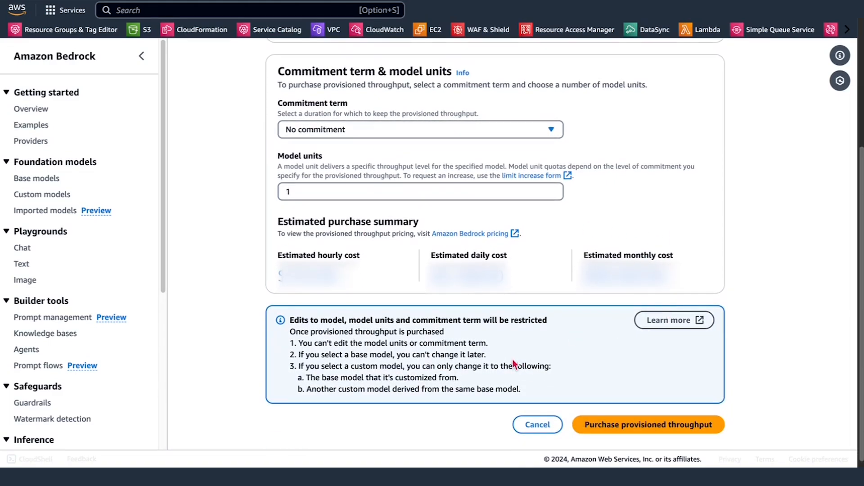
click(639, 425)
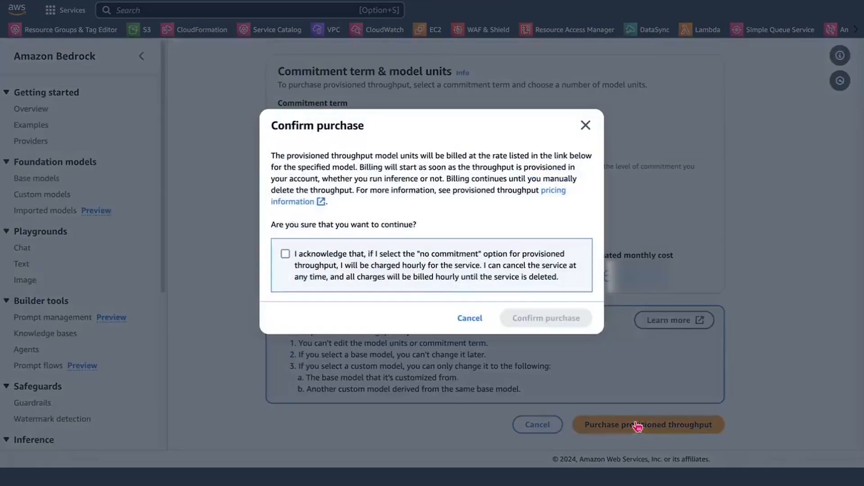
click(286, 254)
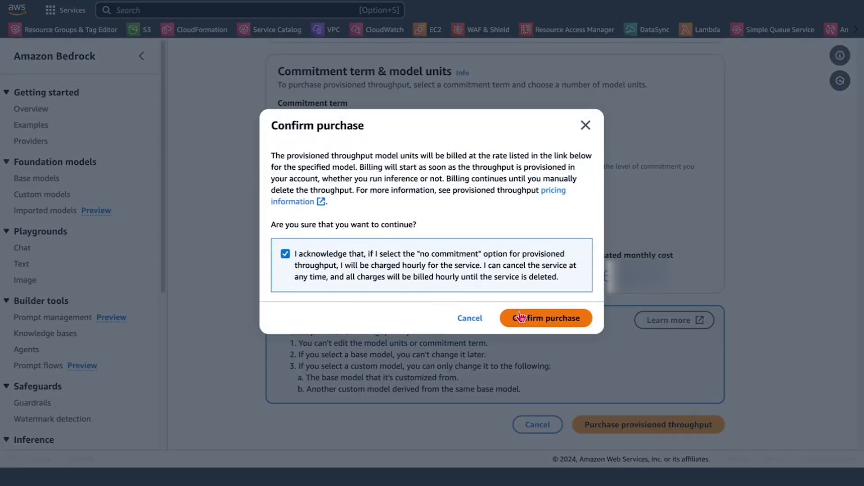
click(538, 319)
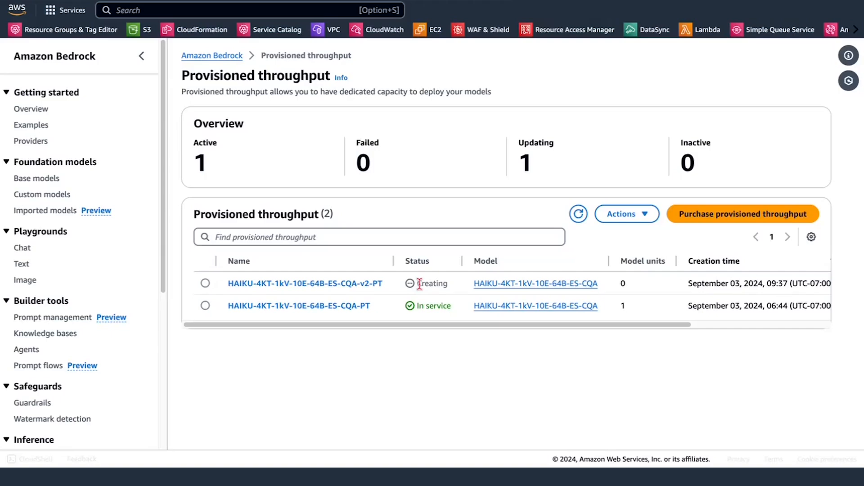
click(324, 308)
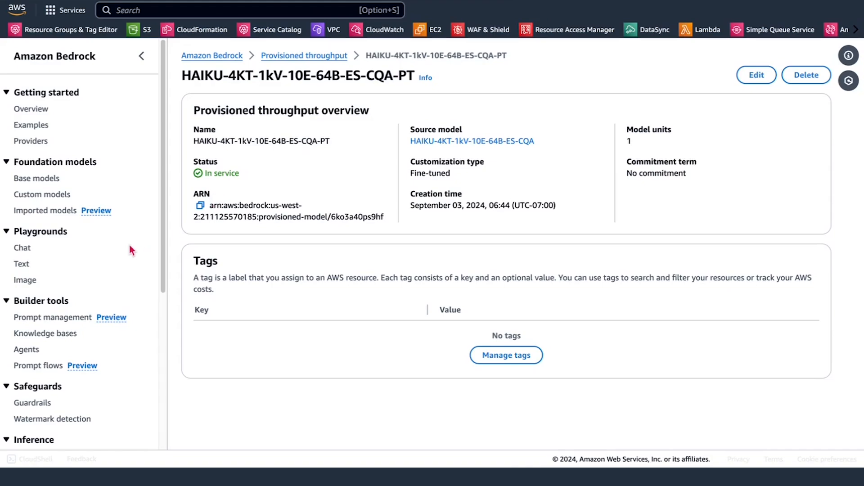
Step: Load the fine-tuned model HAIKU-4KT-1kV-10E-64B-ES-CQA with throughput HAIKU-4KT-1kV-10E-64B-ES-CQA-PT in the Text playground and set its temperature to 0
click(20, 266)
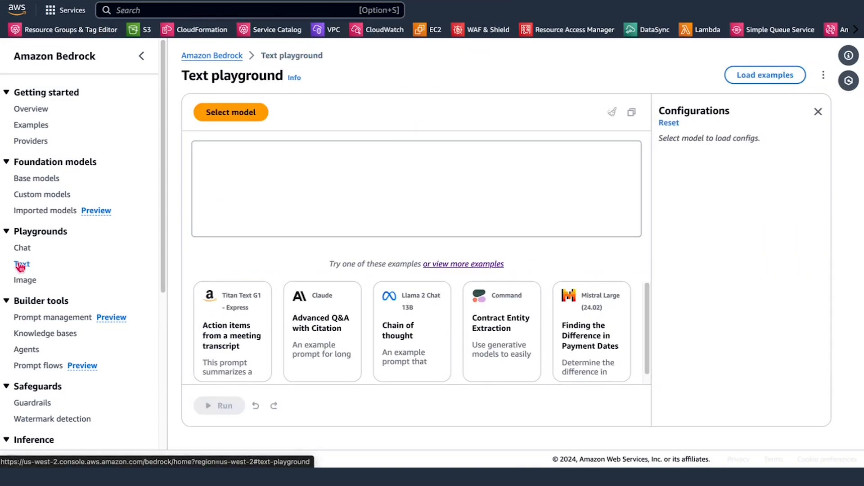
click(260, 118)
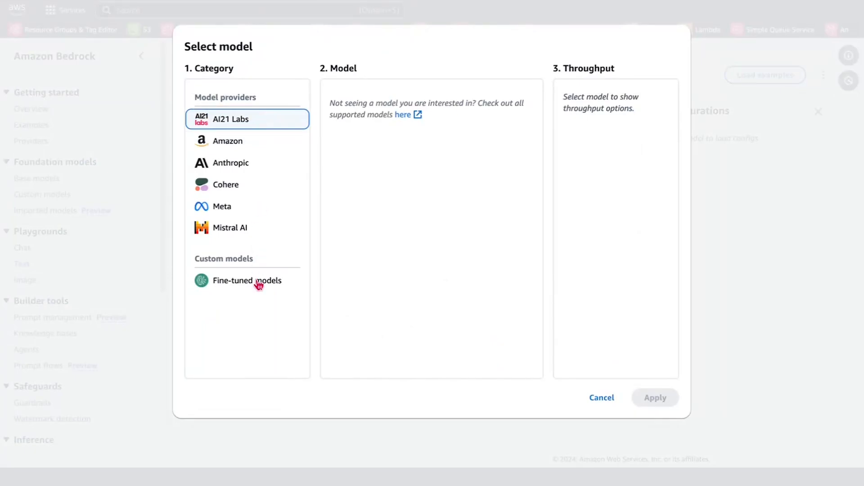
click(259, 282)
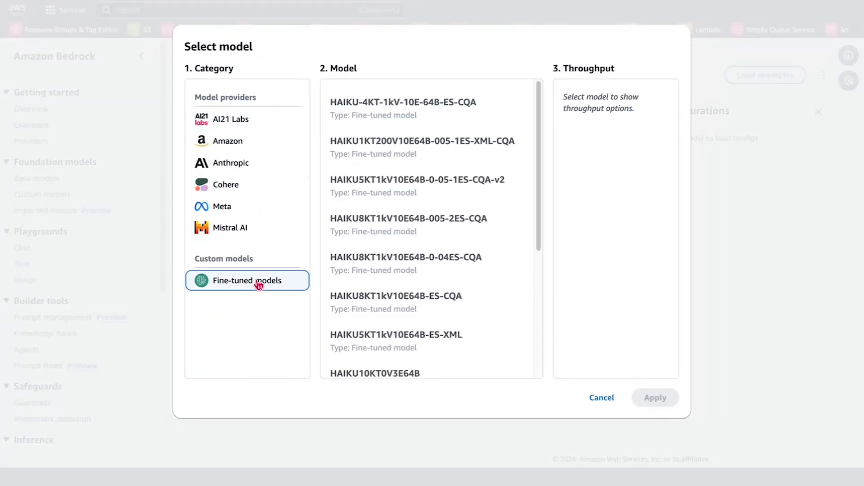
click(456, 112)
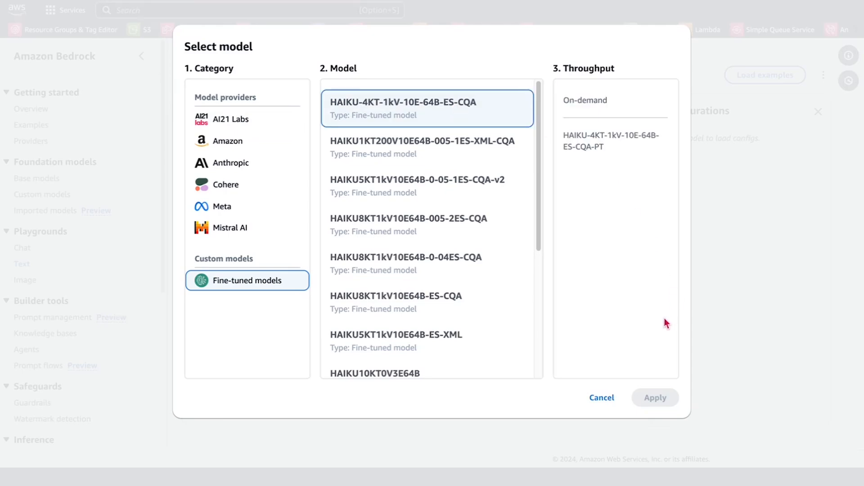
click(612, 140)
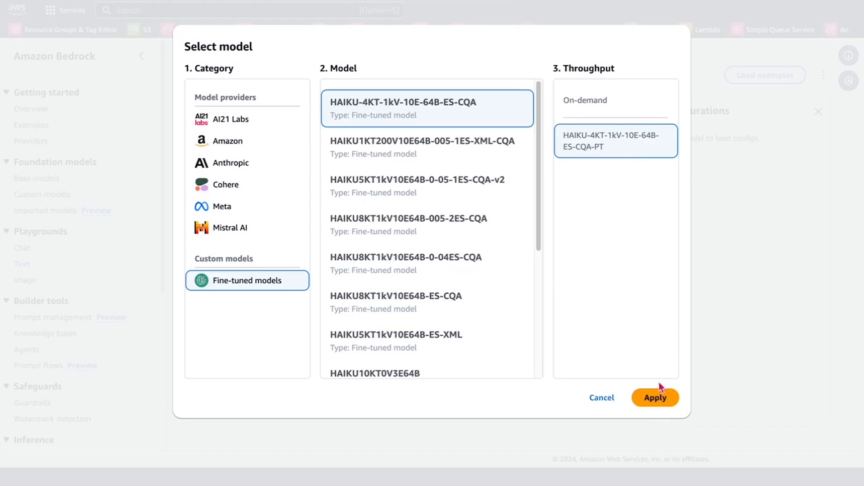
click(662, 397)
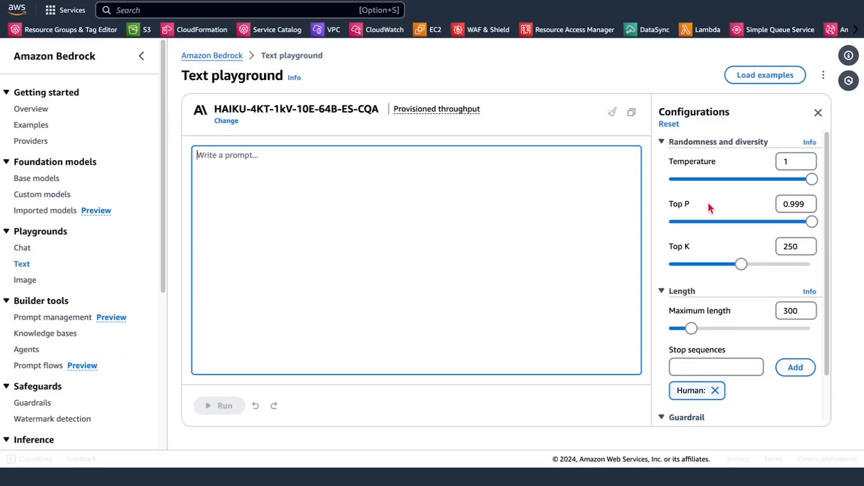
drag(811, 179, 672, 180)
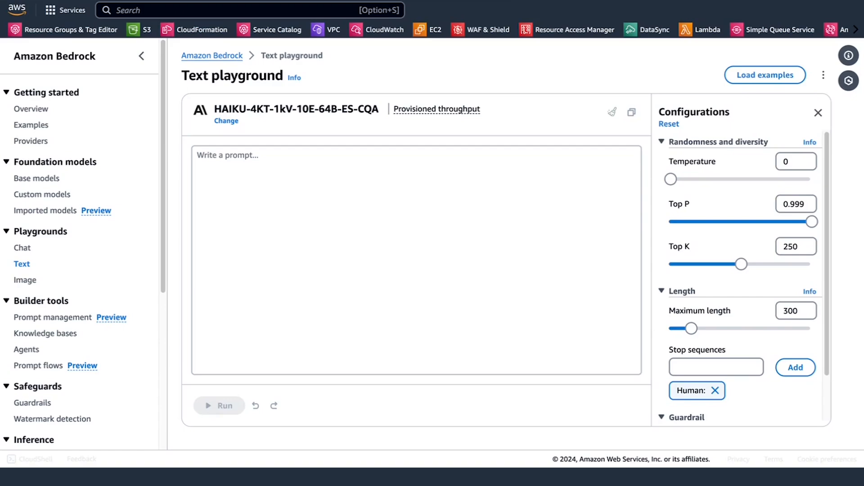
Step: Paste the "Let's approach this step-by-step" answer template into the prompt, go through its lines and clear it
click(390, 224)
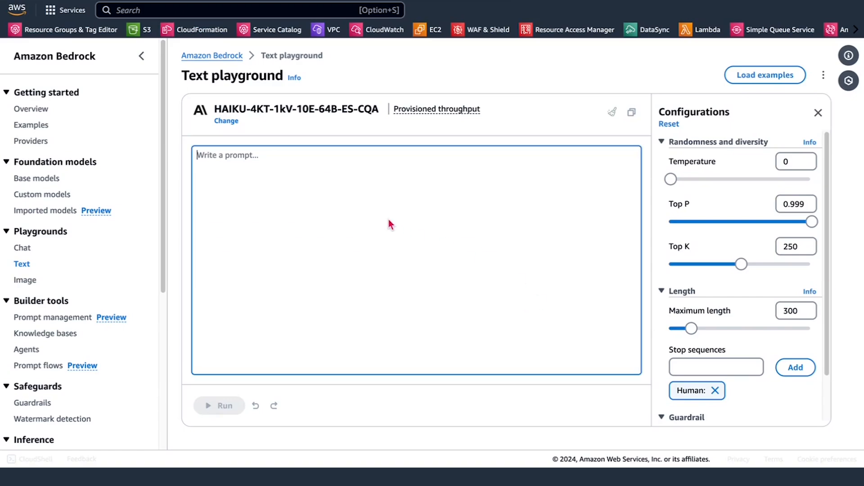
text(Let's approach this step-by-step:  1. First, let's carefully read the question and understand what it's asking. X. X. N. After careful consideration, I believe the correct answer is X.  This answer makes the most sense given the context of the question and the available choices.)
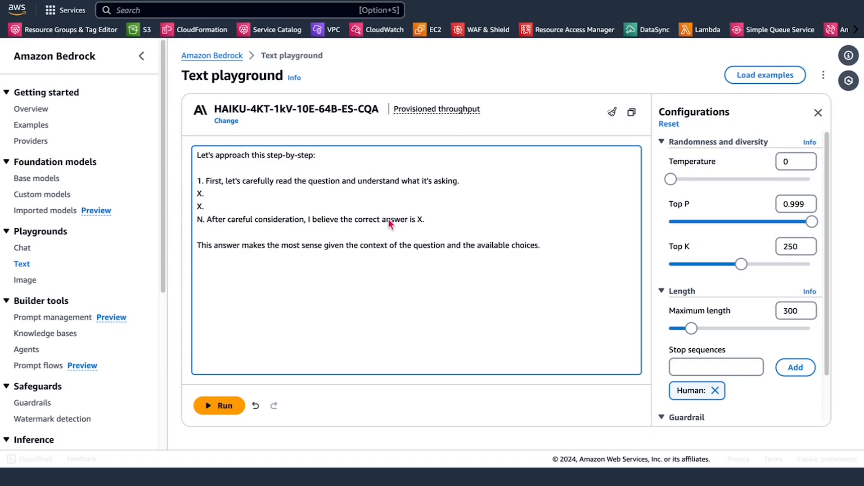
key(super+a)
click(270, 157)
click(221, 193)
click(221, 205)
click(227, 195)
click(226, 207)
click(225, 220)
drag(540, 246, 195, 156)
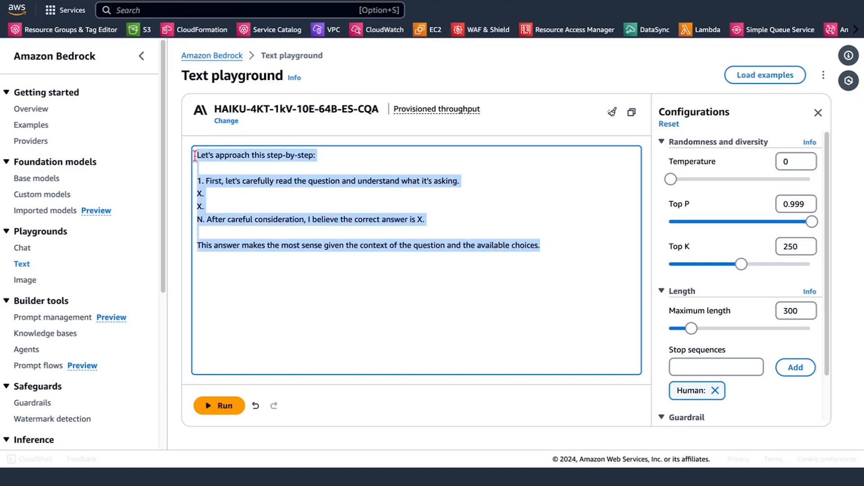
key(BackSpace)
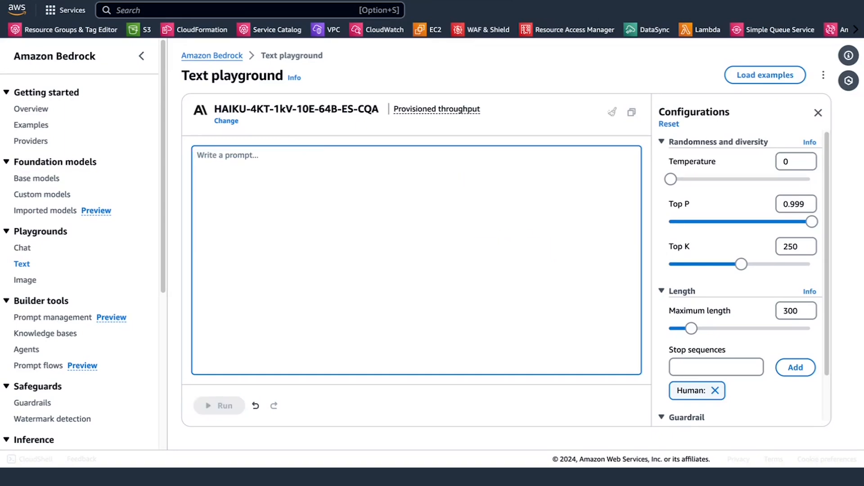
Step: Paste the step-by-step explanation prompt asking "What happens to the temperature if you turn up the thermostat?" with choices (a) to (e) and run it
key(super+Tab)
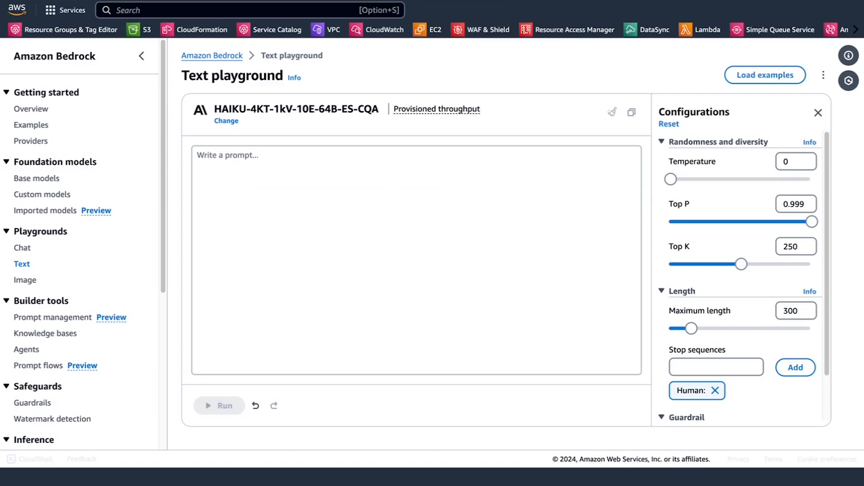
click(358, 230)
text(You are a helpful AI assistant. Provide a step-by-step explanation for your answer.  What happens to the temperature if you turn up the thermostat? Answer Choices: (a) drop to zero (b) drop rapidly (c) gets colder (d) increase (e) heat up)
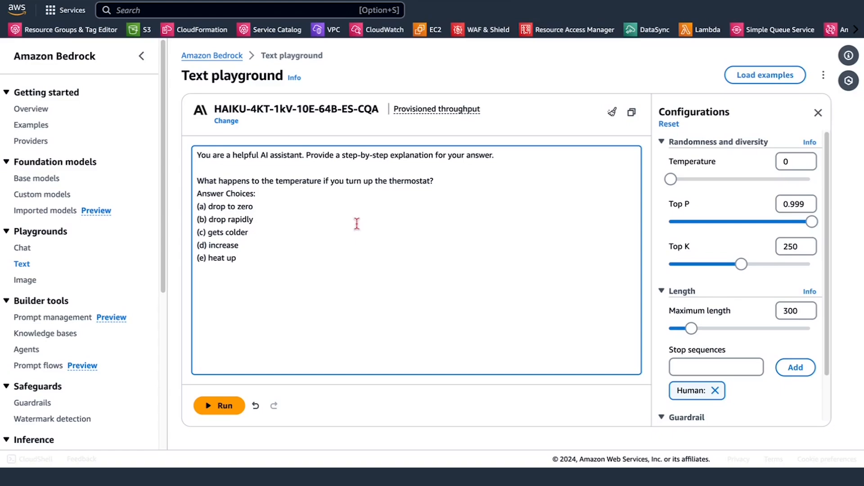
click(216, 406)
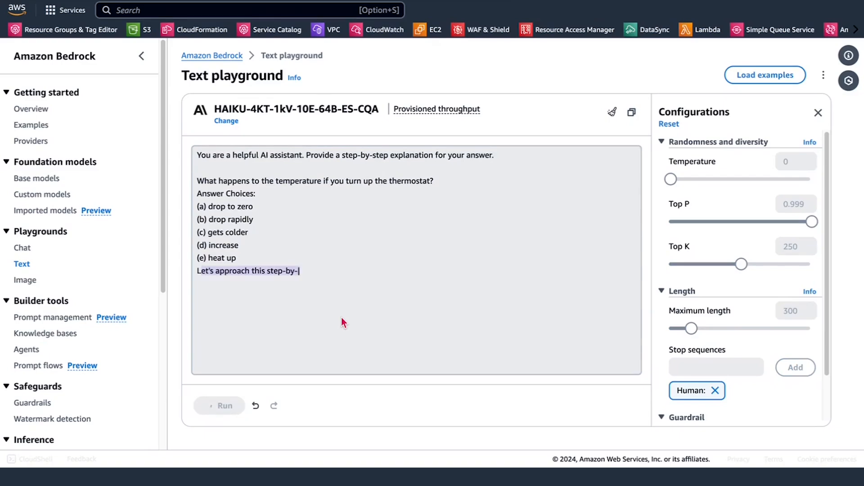